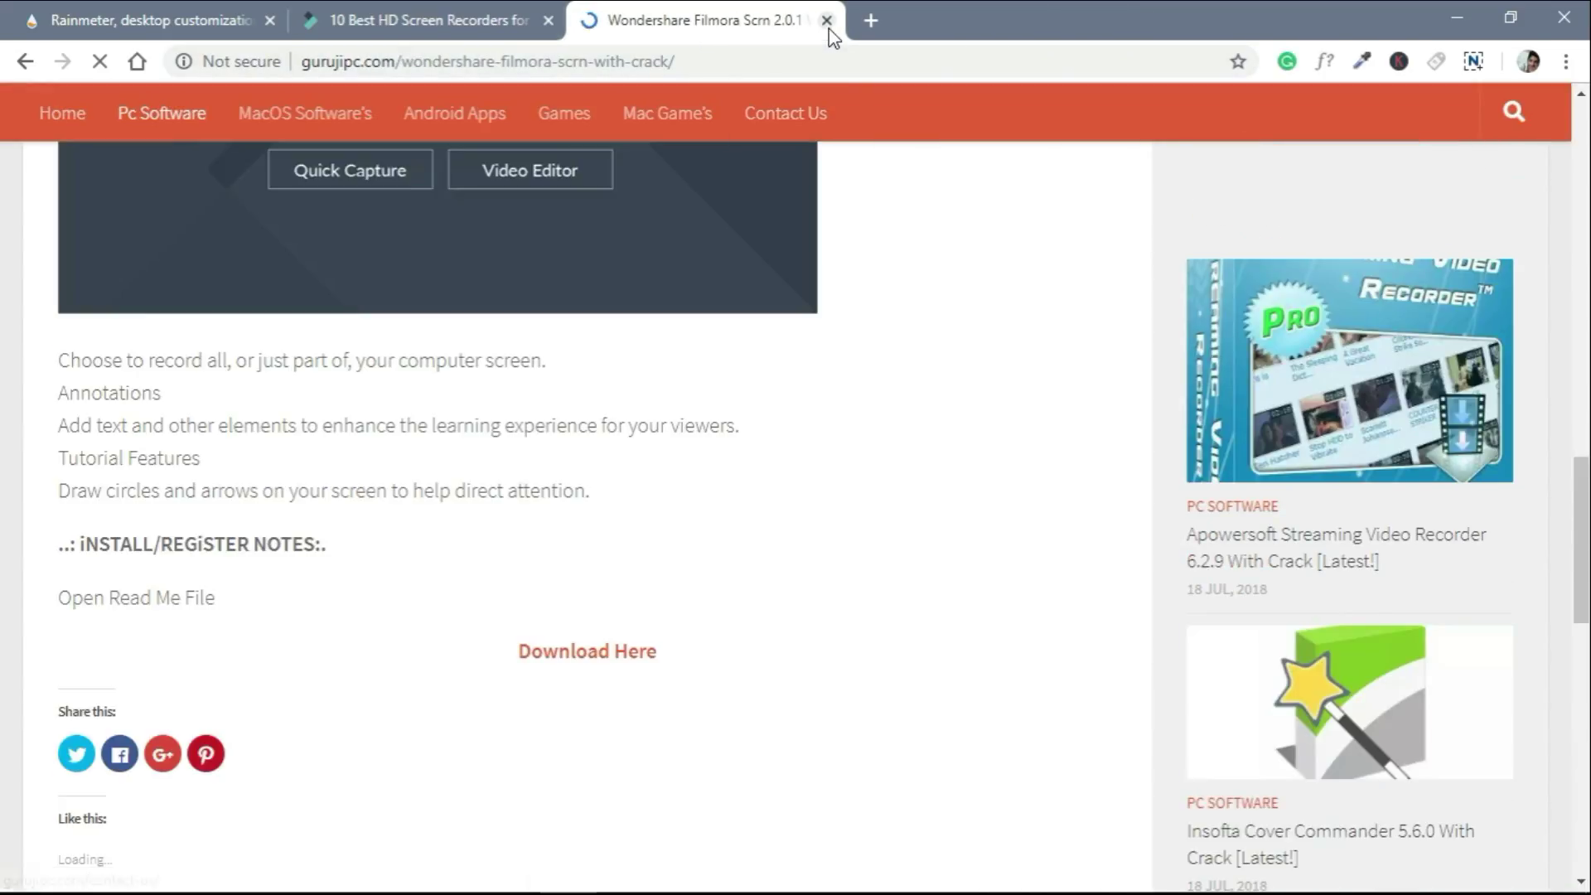
Close the Filmora and screen-recorder tabs and download Rainmeter 4.2 Final from rainmeter.net.
left_click(827, 20)
left_click(826, 20)
left_click(549, 20)
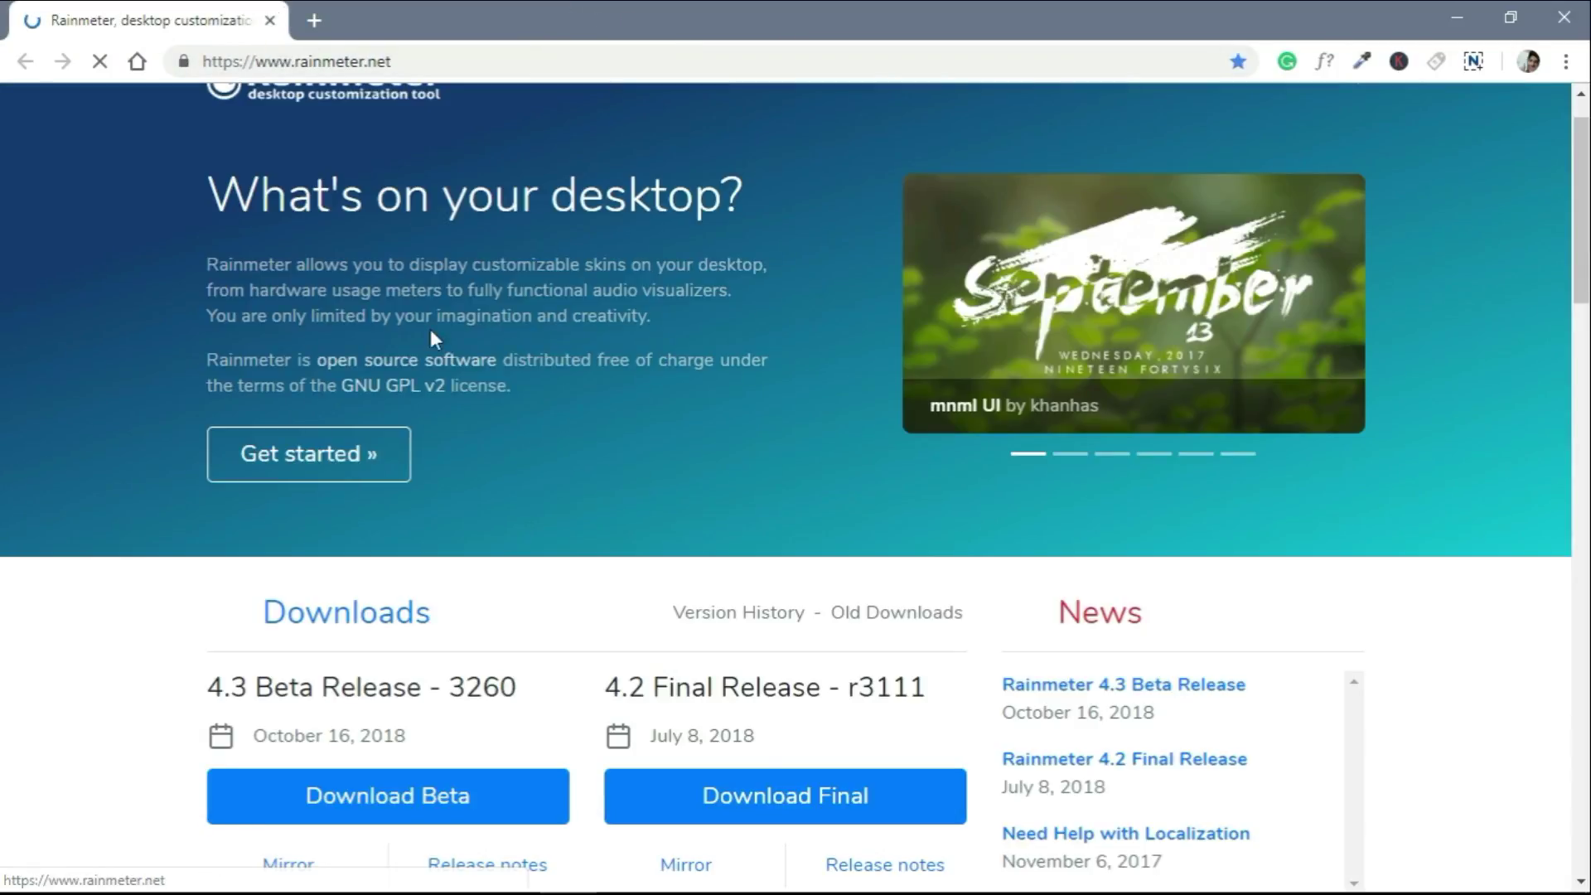
scroll(703, 488, "down", 2)
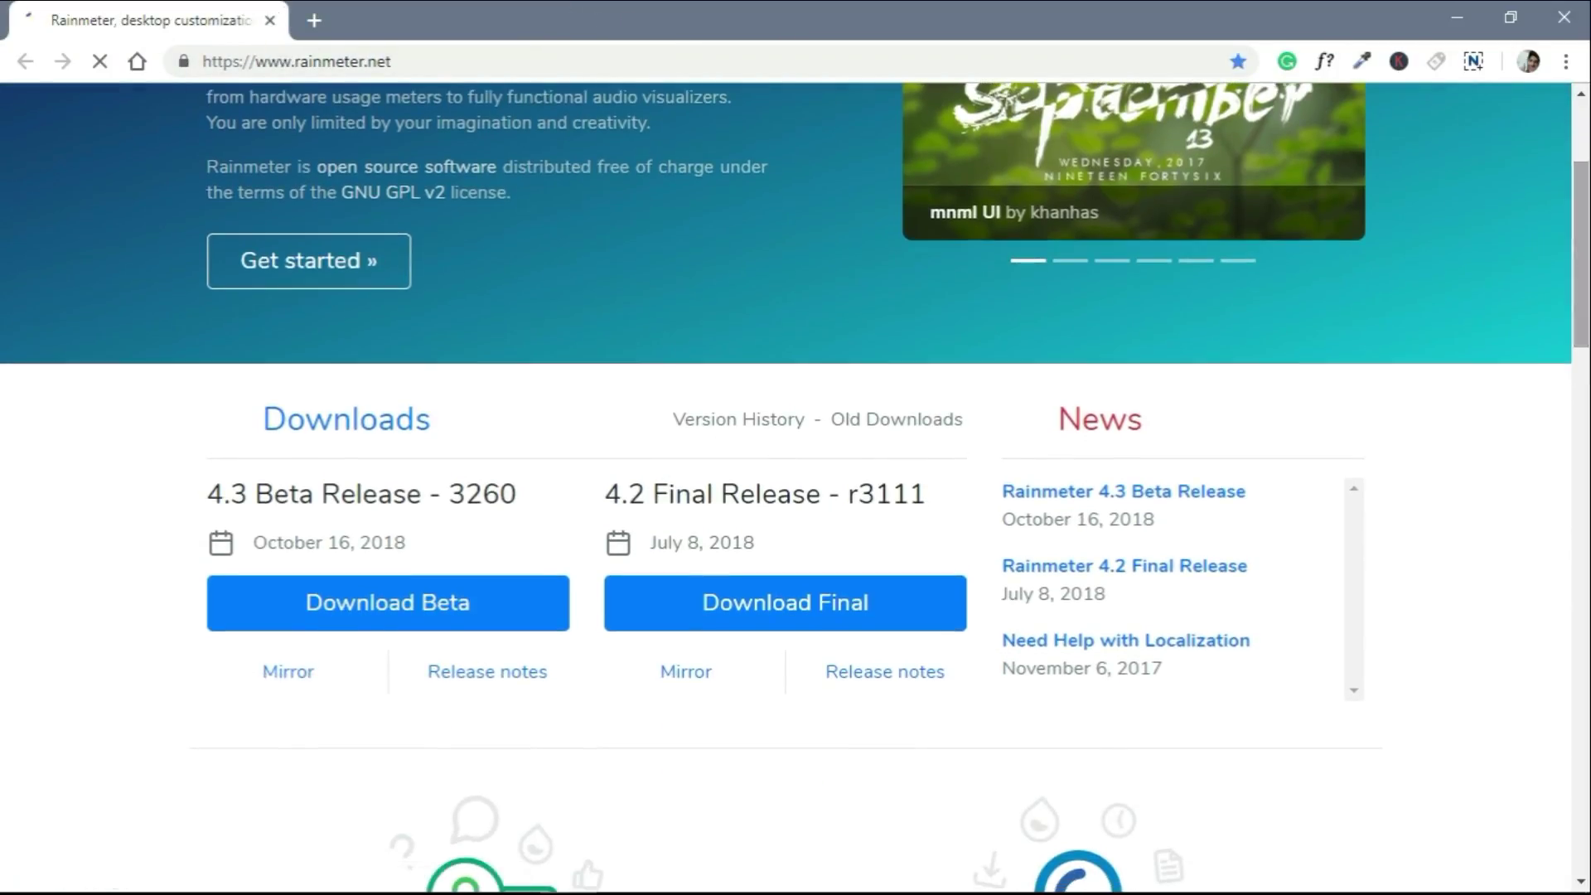
left_click(715, 613)
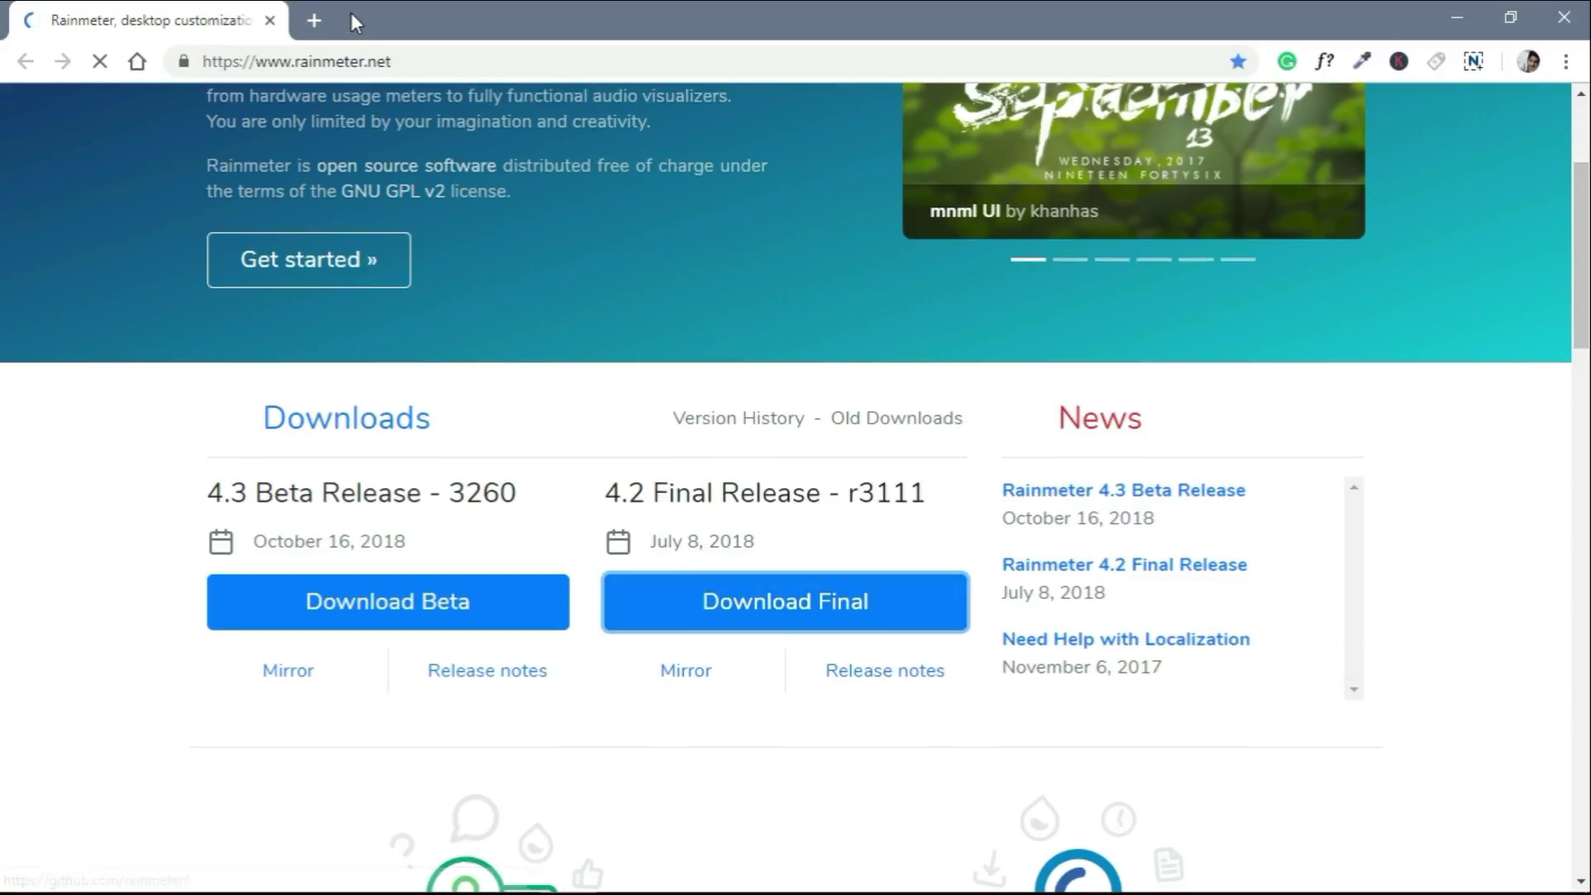
In a new tab, download the Urban .rmskin from DeviantArt, then return to rainmeter.net.
left_click(322, 16)
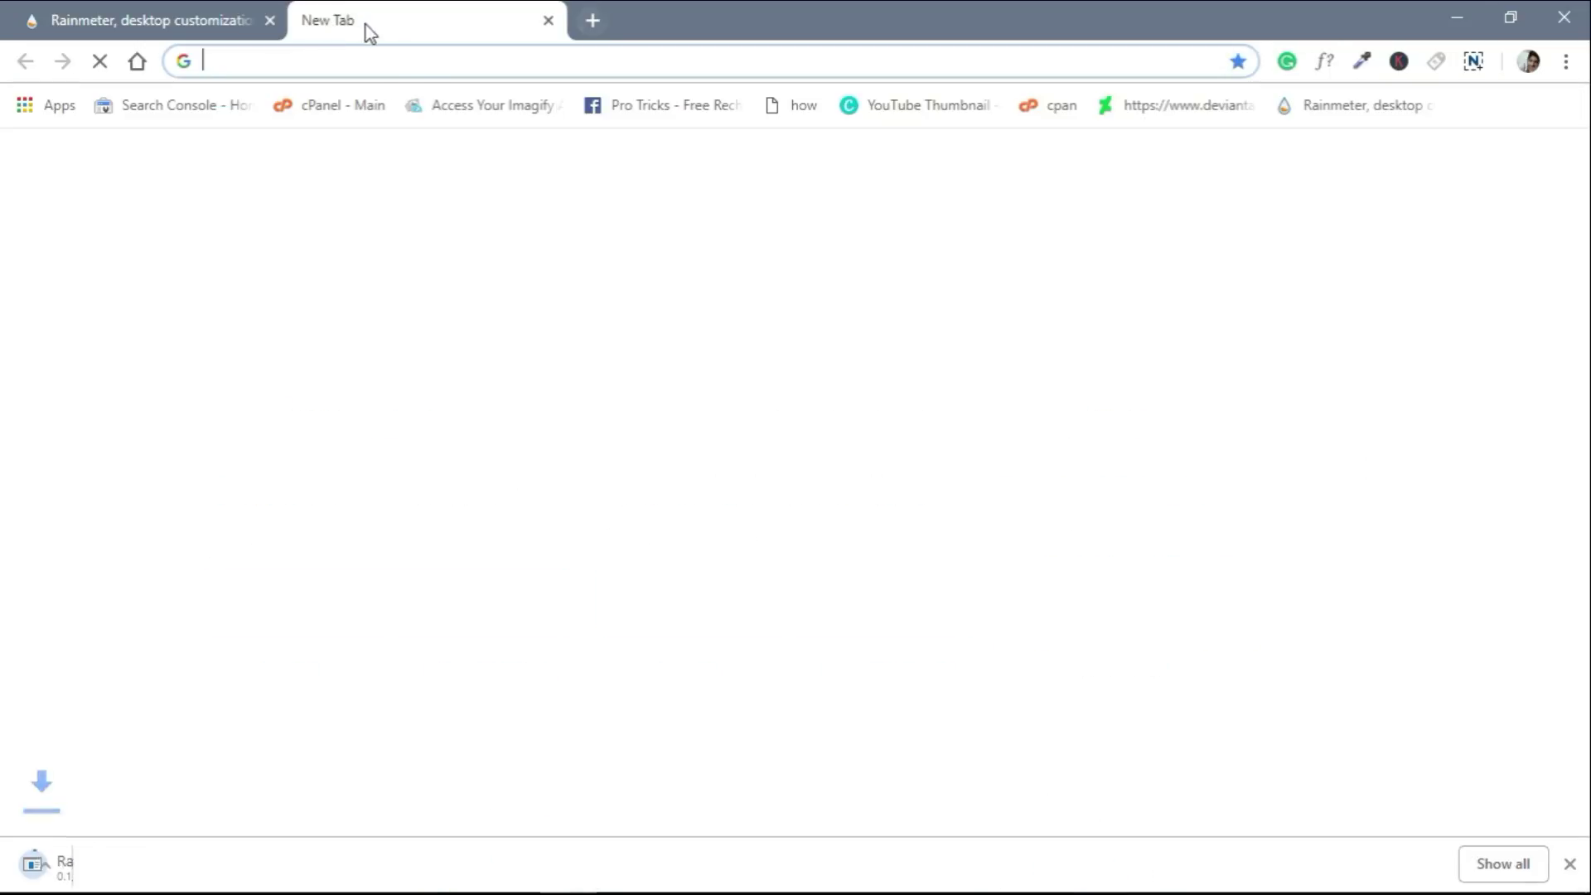
right_click(379, 60)
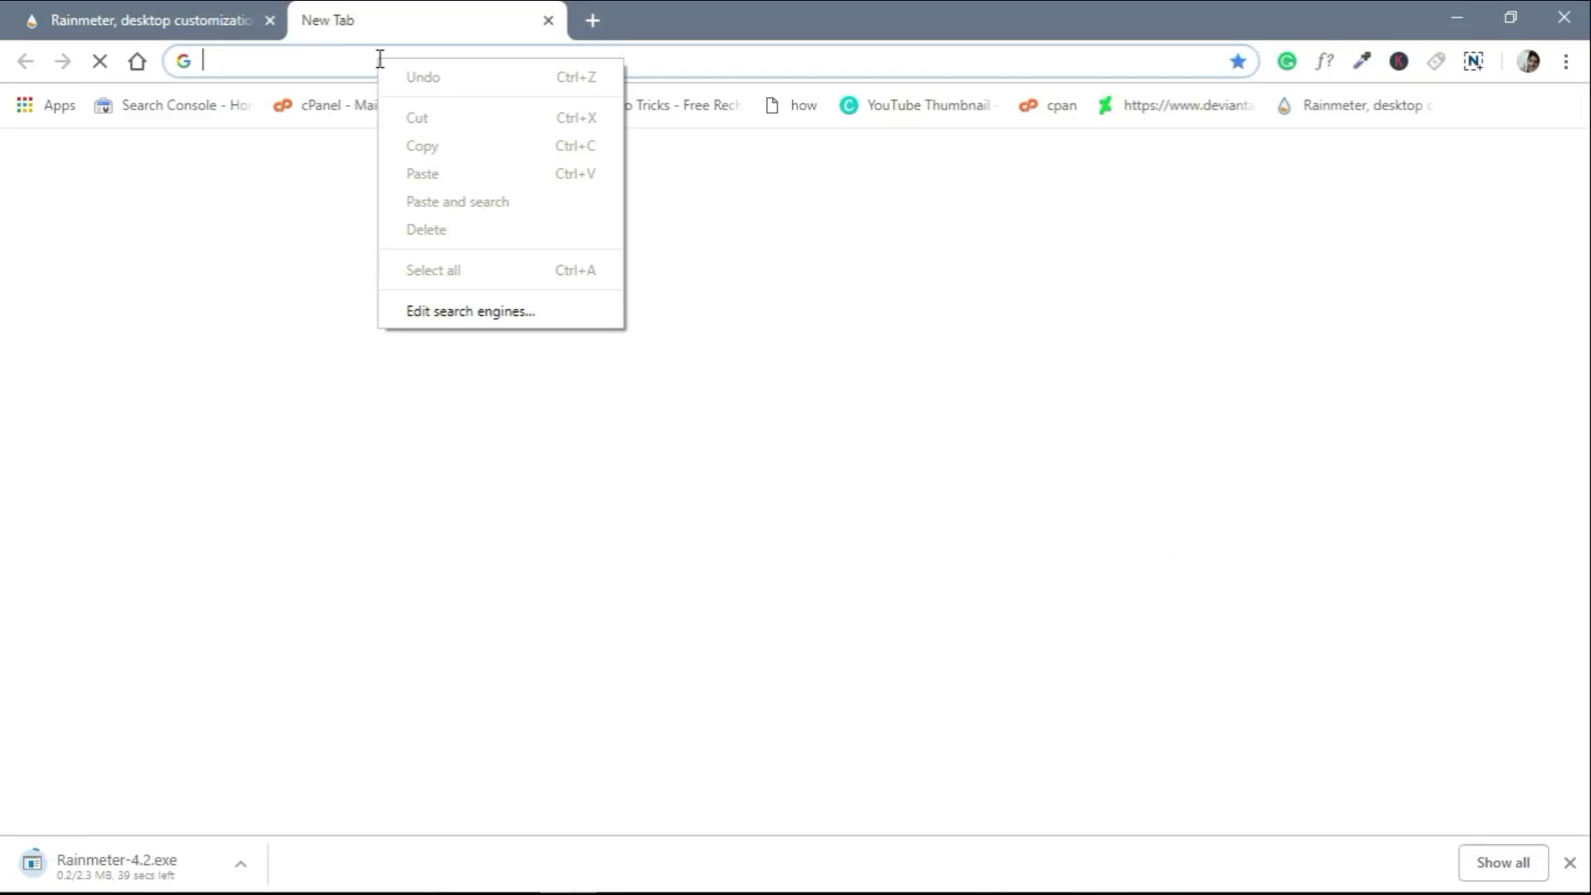
left_click(771, 61)
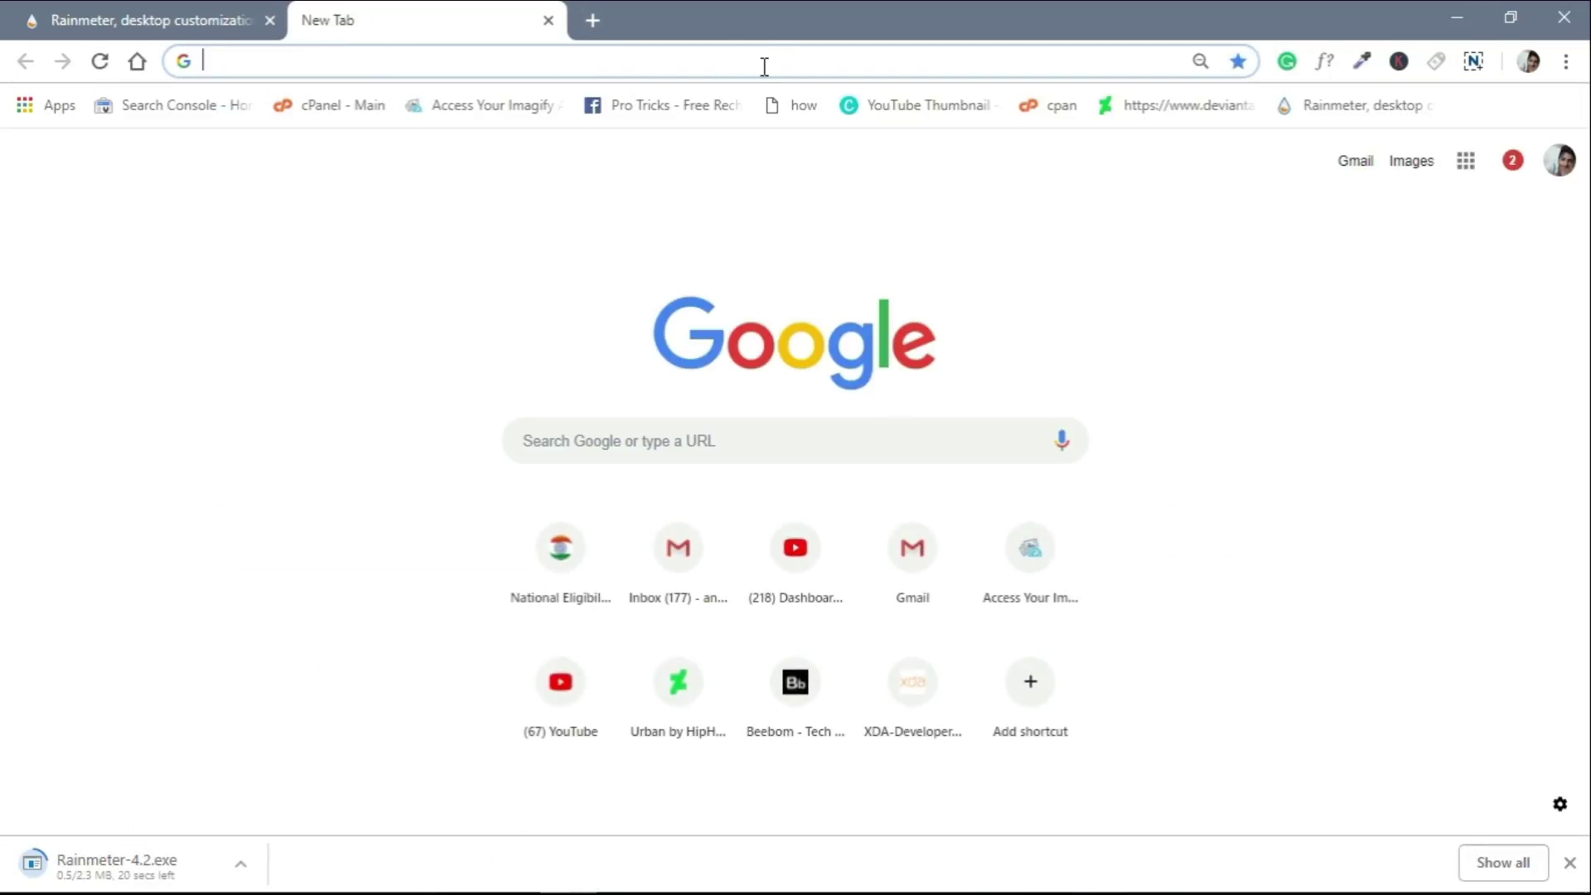
left_click(1162, 116)
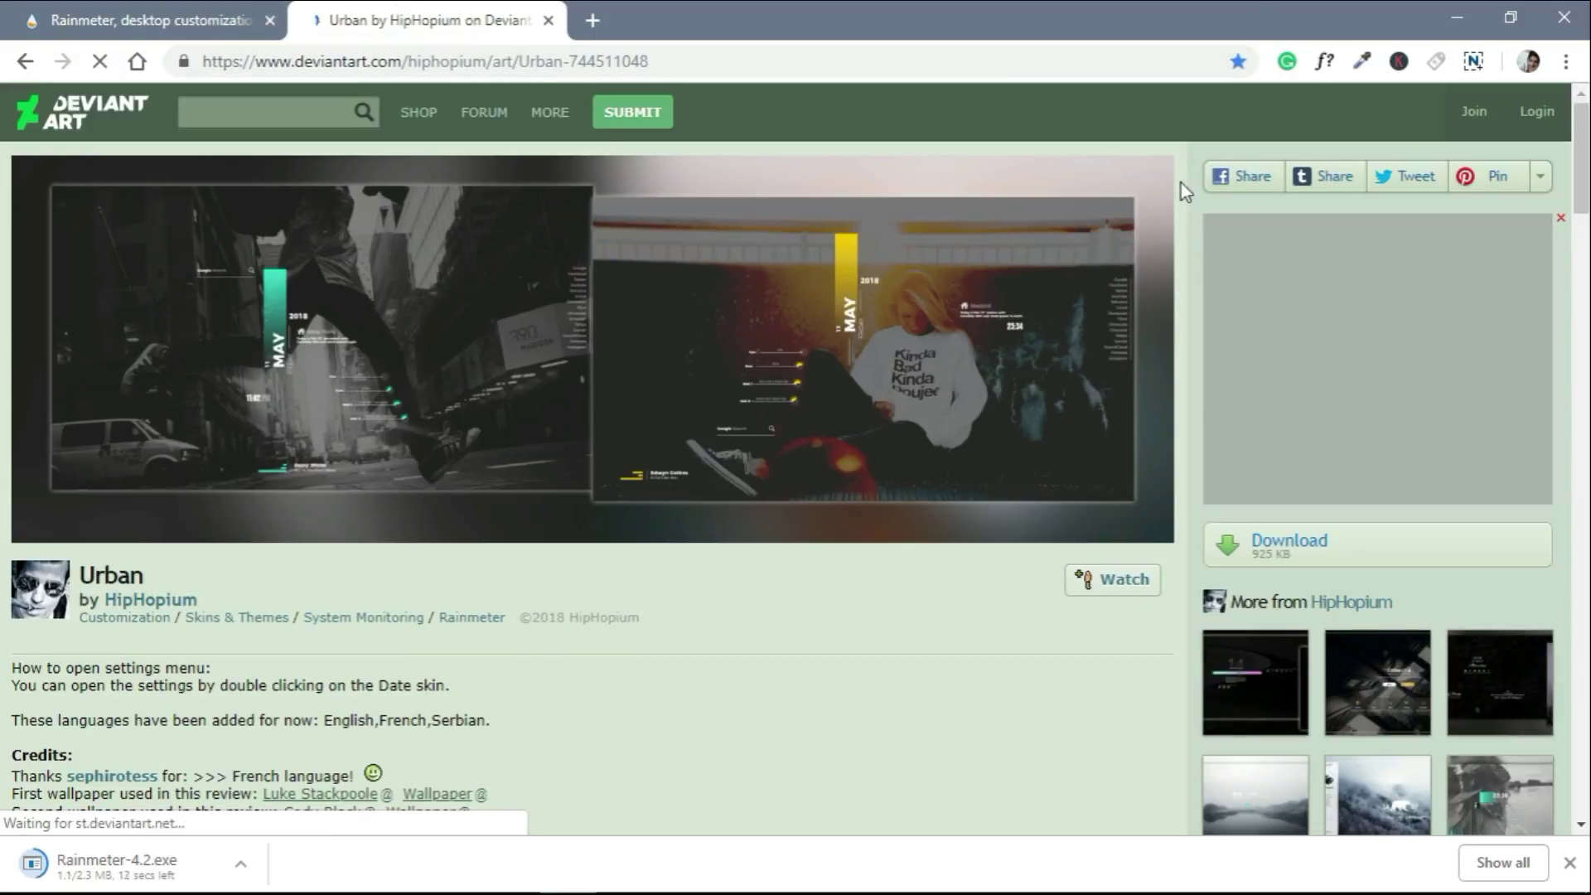
scroll(1356, 704, "down", 3)
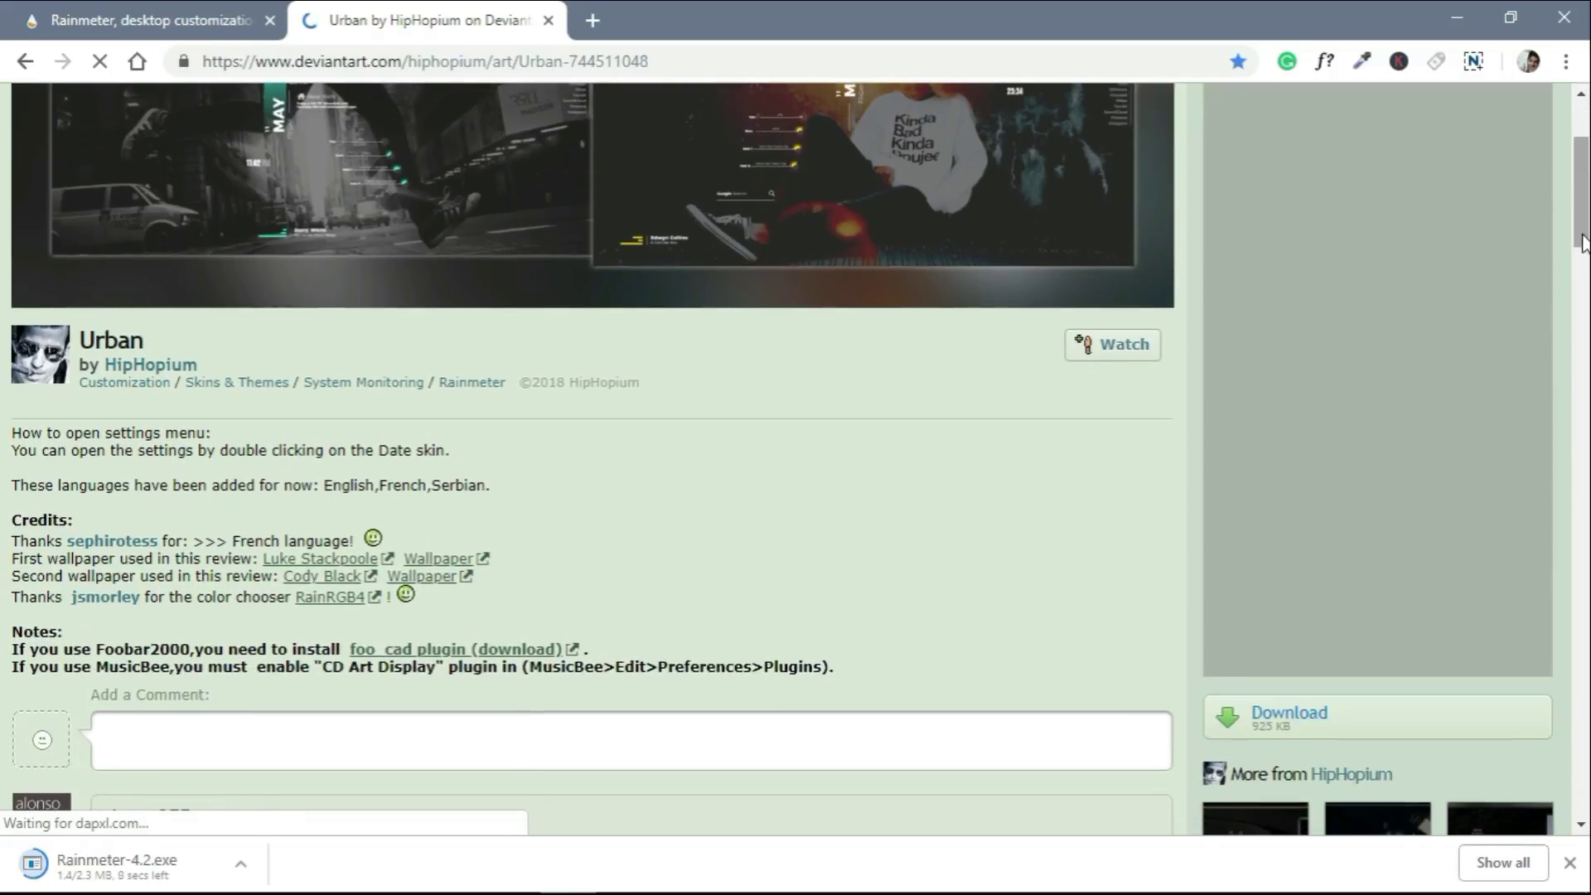
left_click(1344, 710)
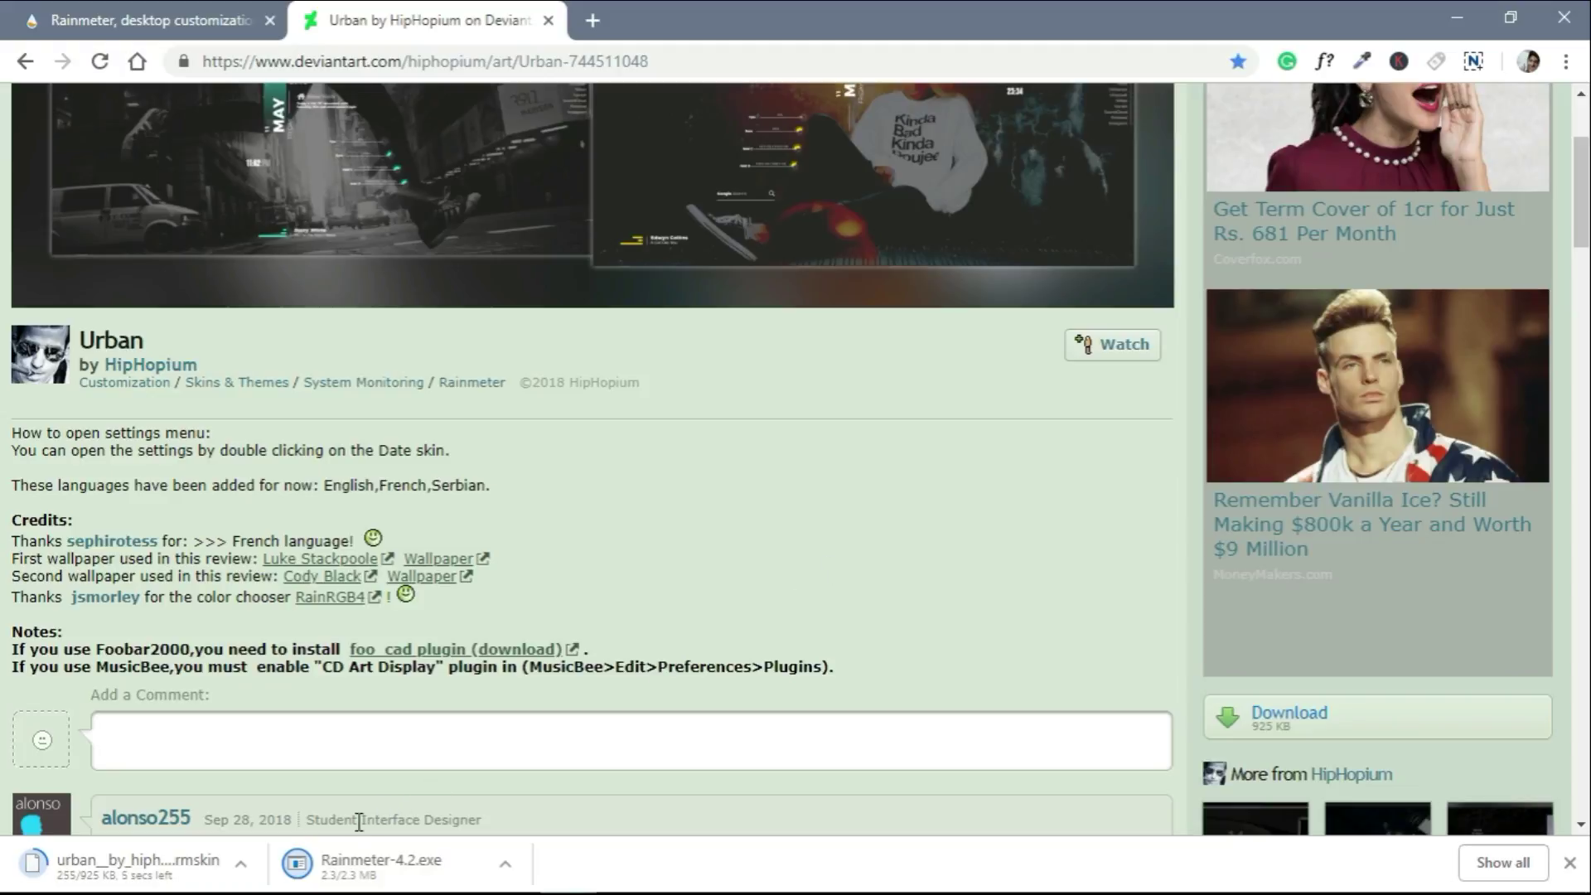
left_click(222, 8)
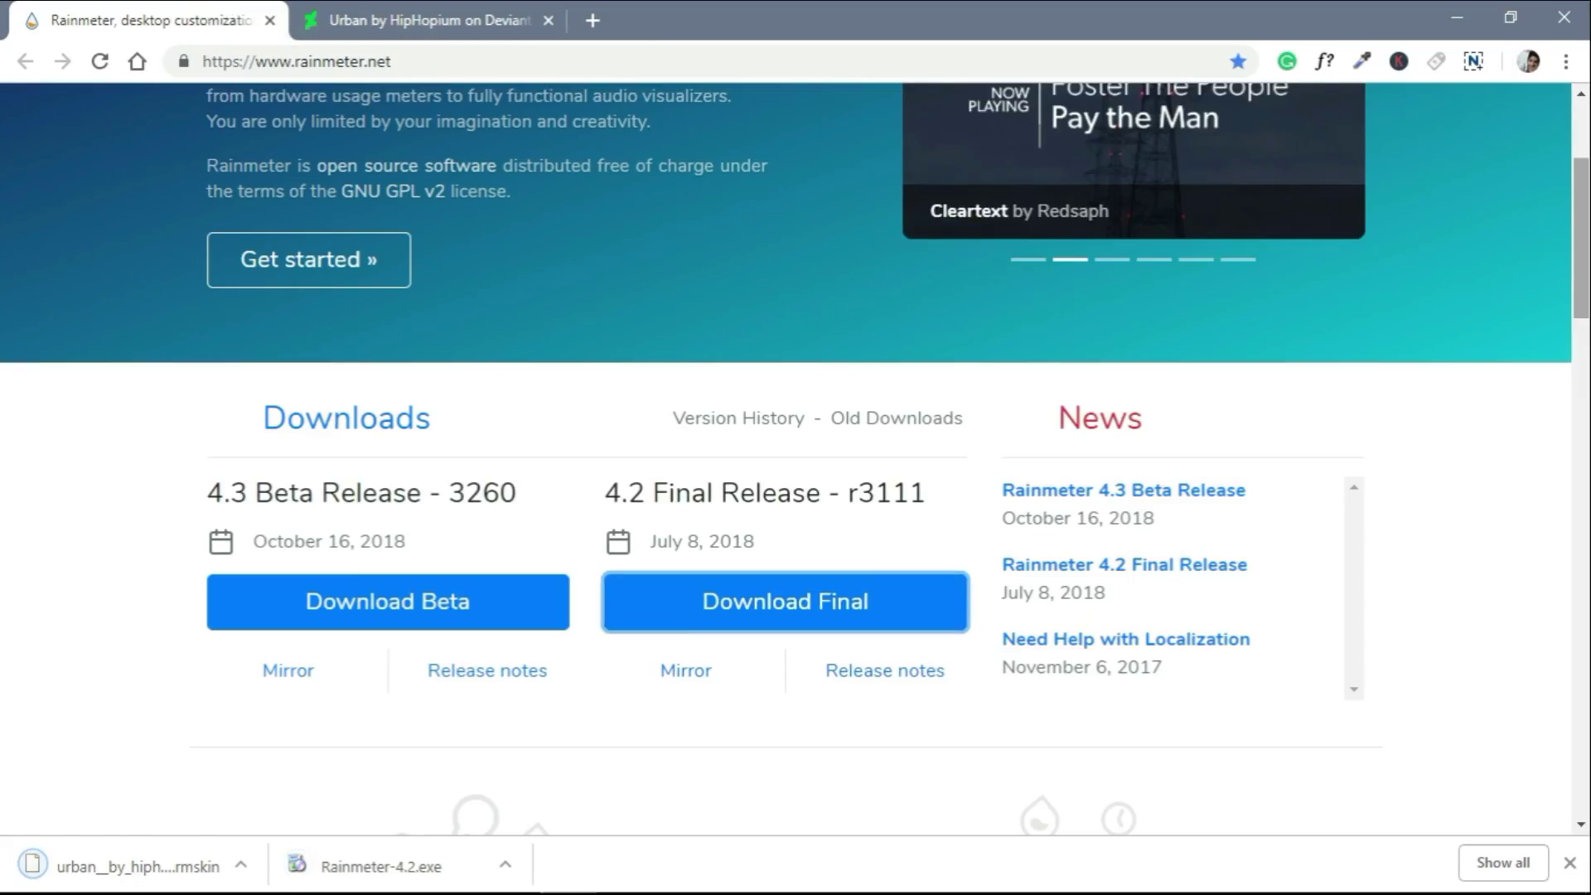
Run the downloaded Rainmeter-4.2.exe past the security warning, then minimize Chrome.
scroll(1063, 451, "down", 1)
left_click(404, 866)
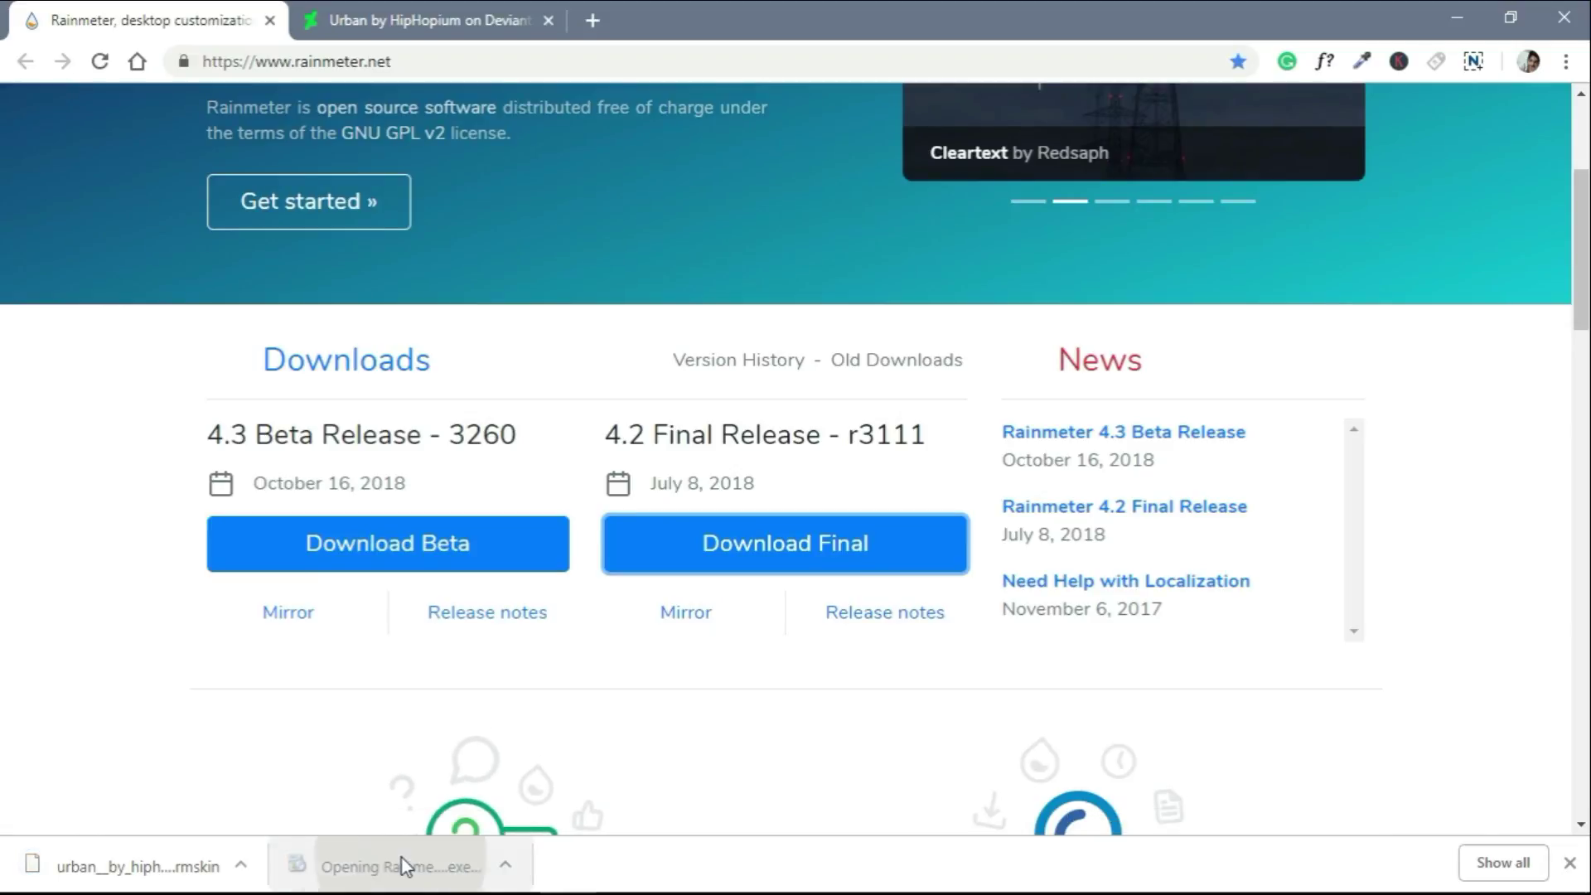
left_click(880, 487)
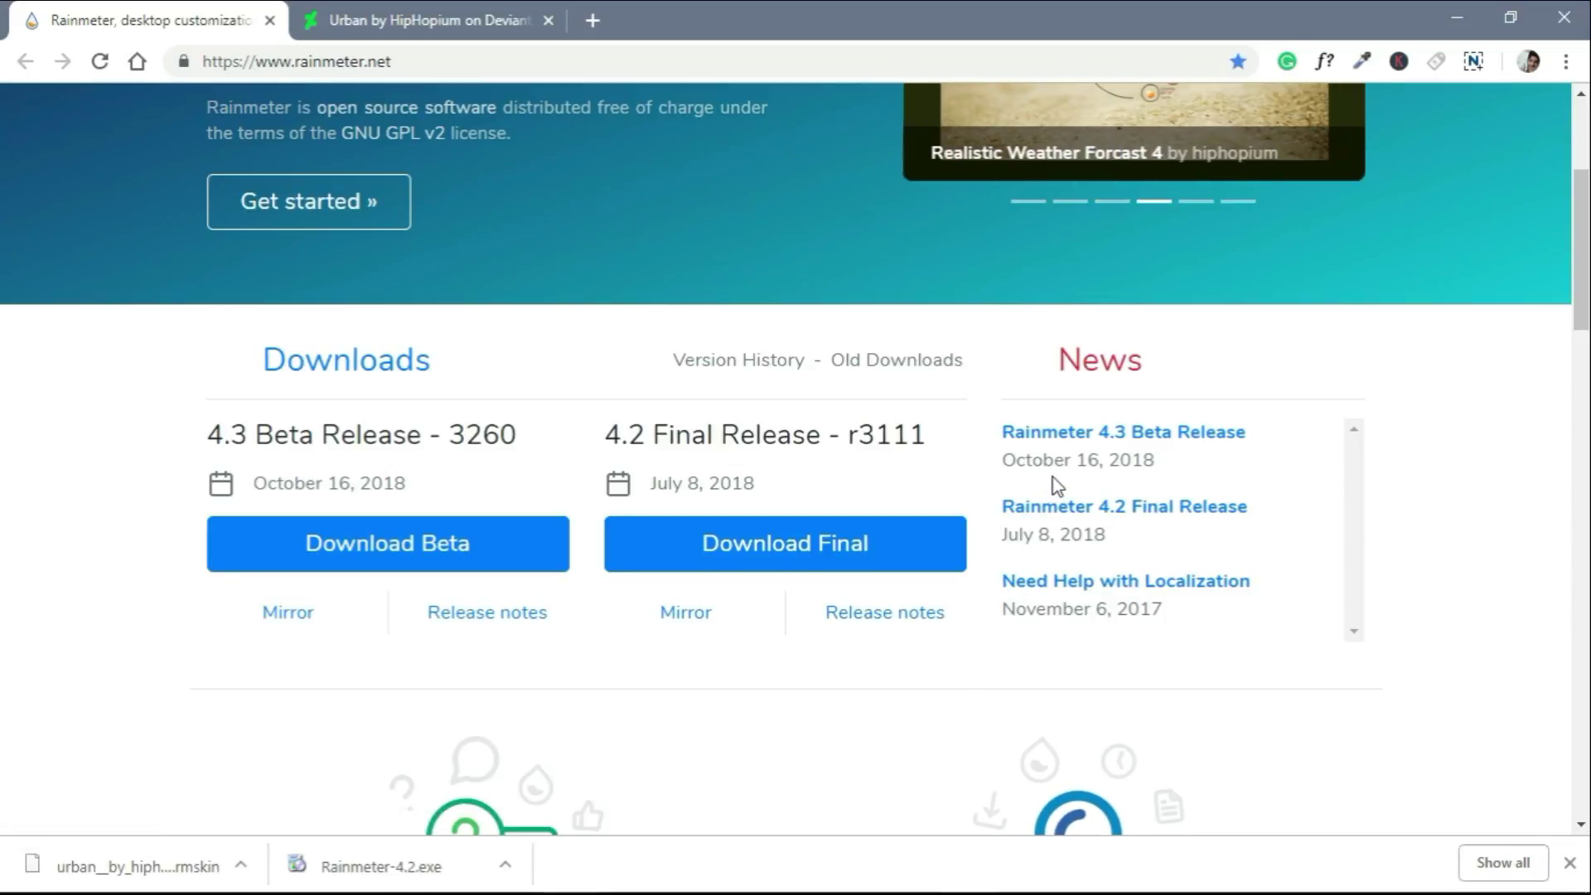
left_click(1446, 4)
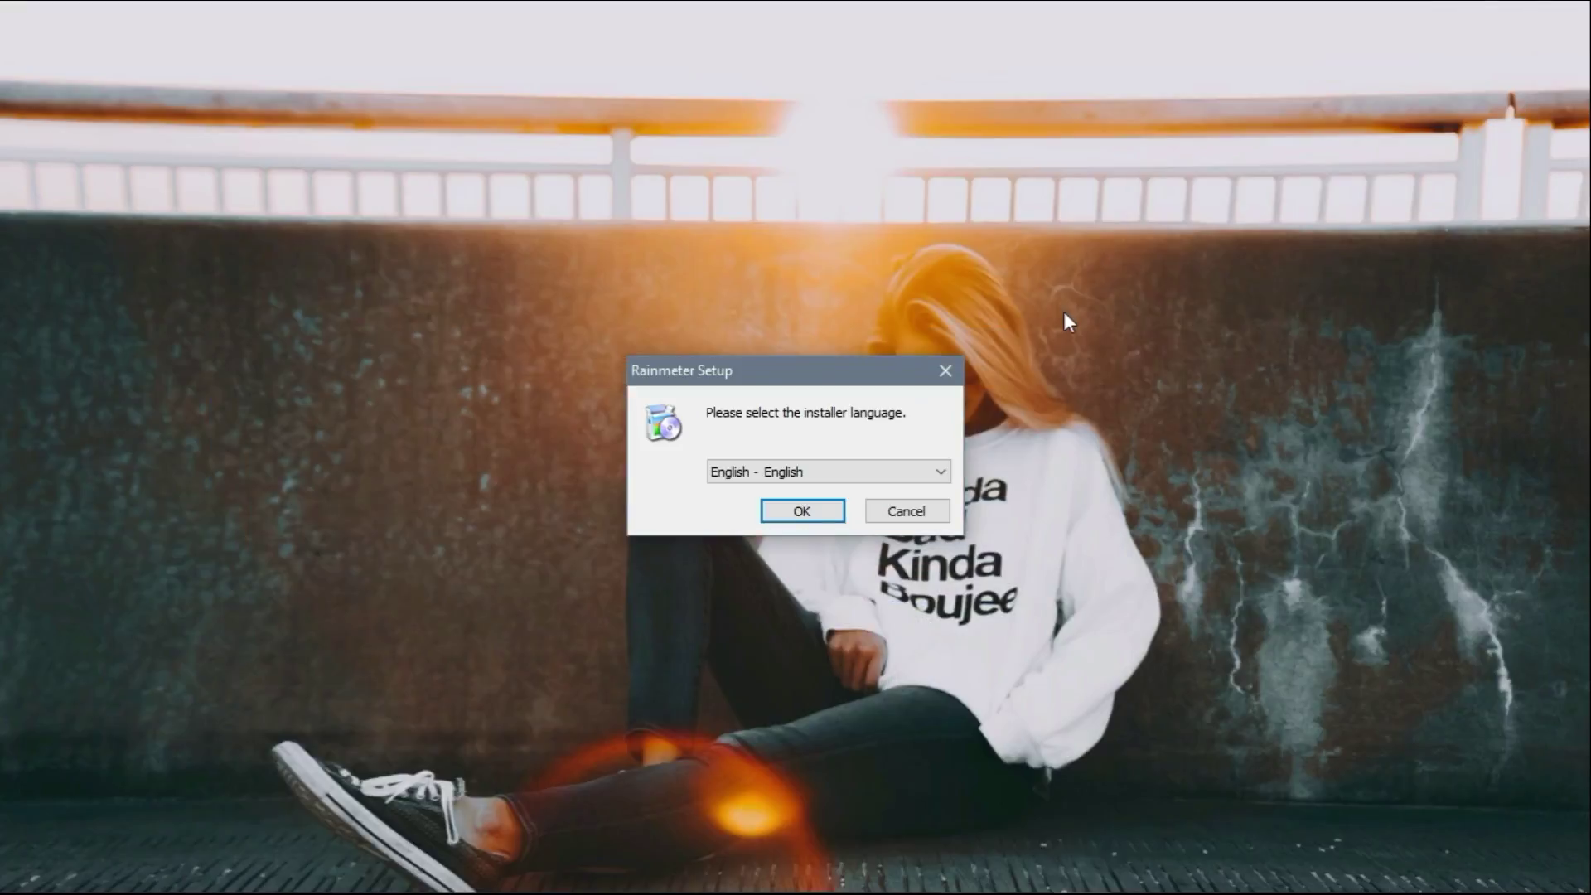
Install Rainmeter in English with default options to C:\Program Files\Rainmeter and launch it.
left_click(808, 508)
left_click(930, 646)
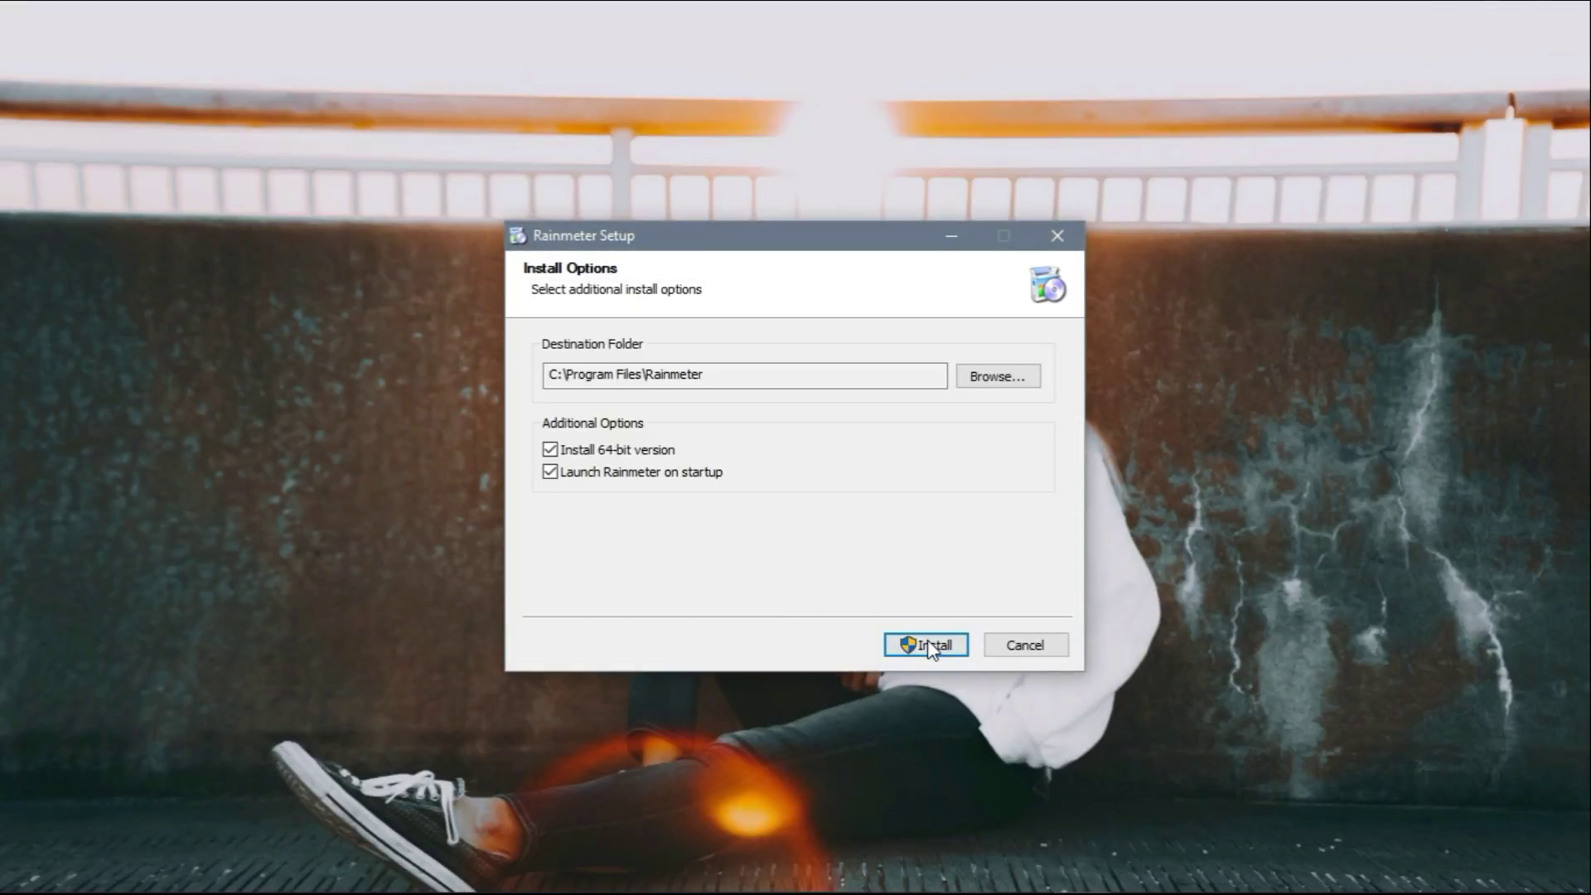
left_click(929, 646)
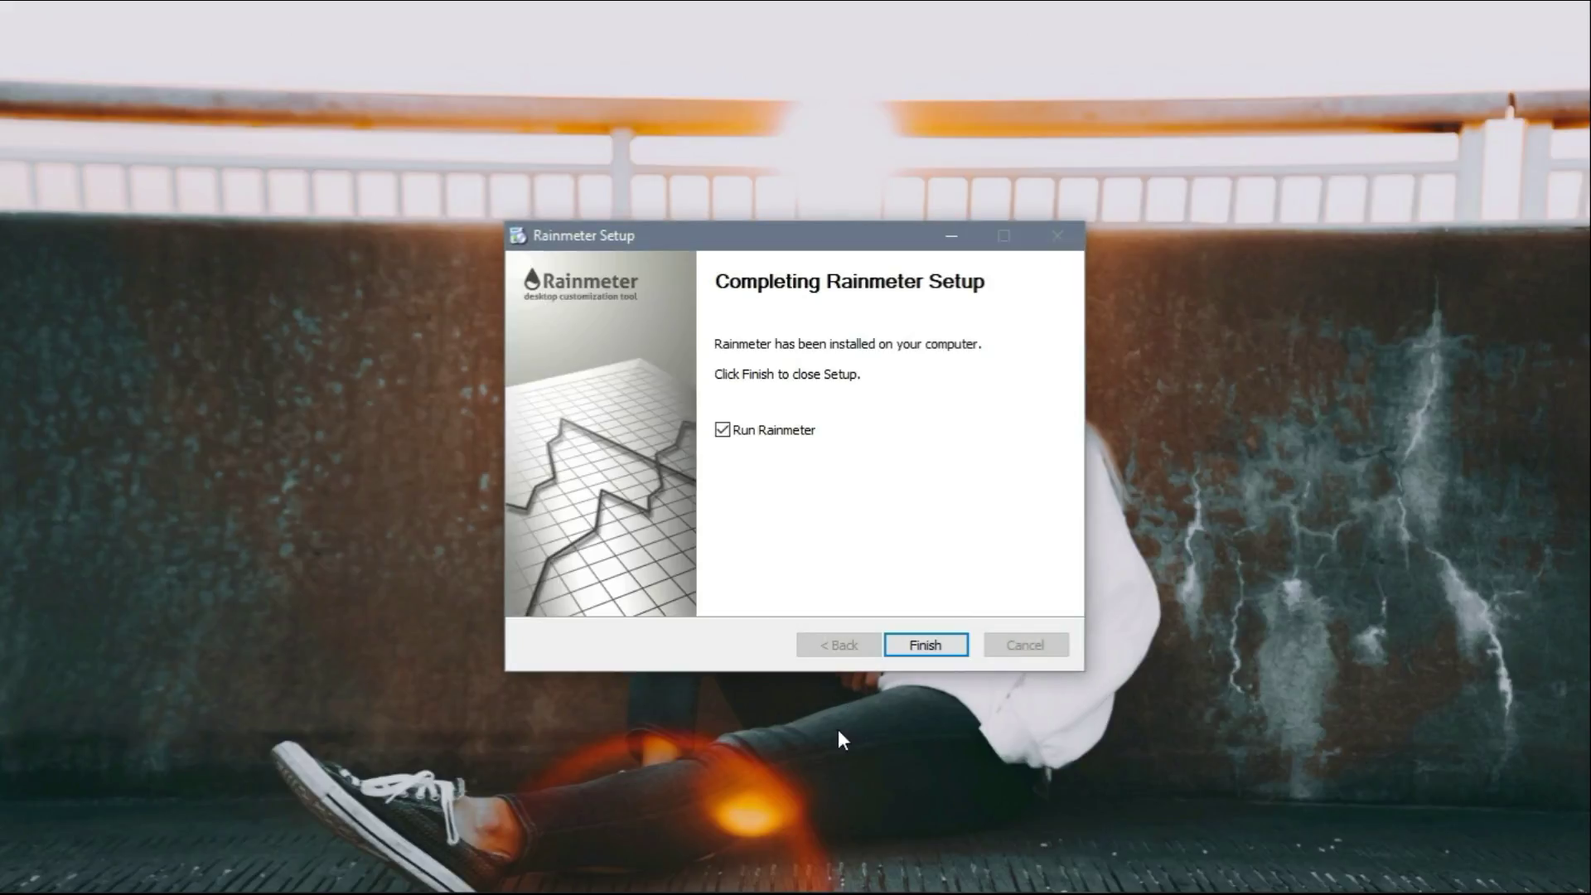
left_click(917, 647)
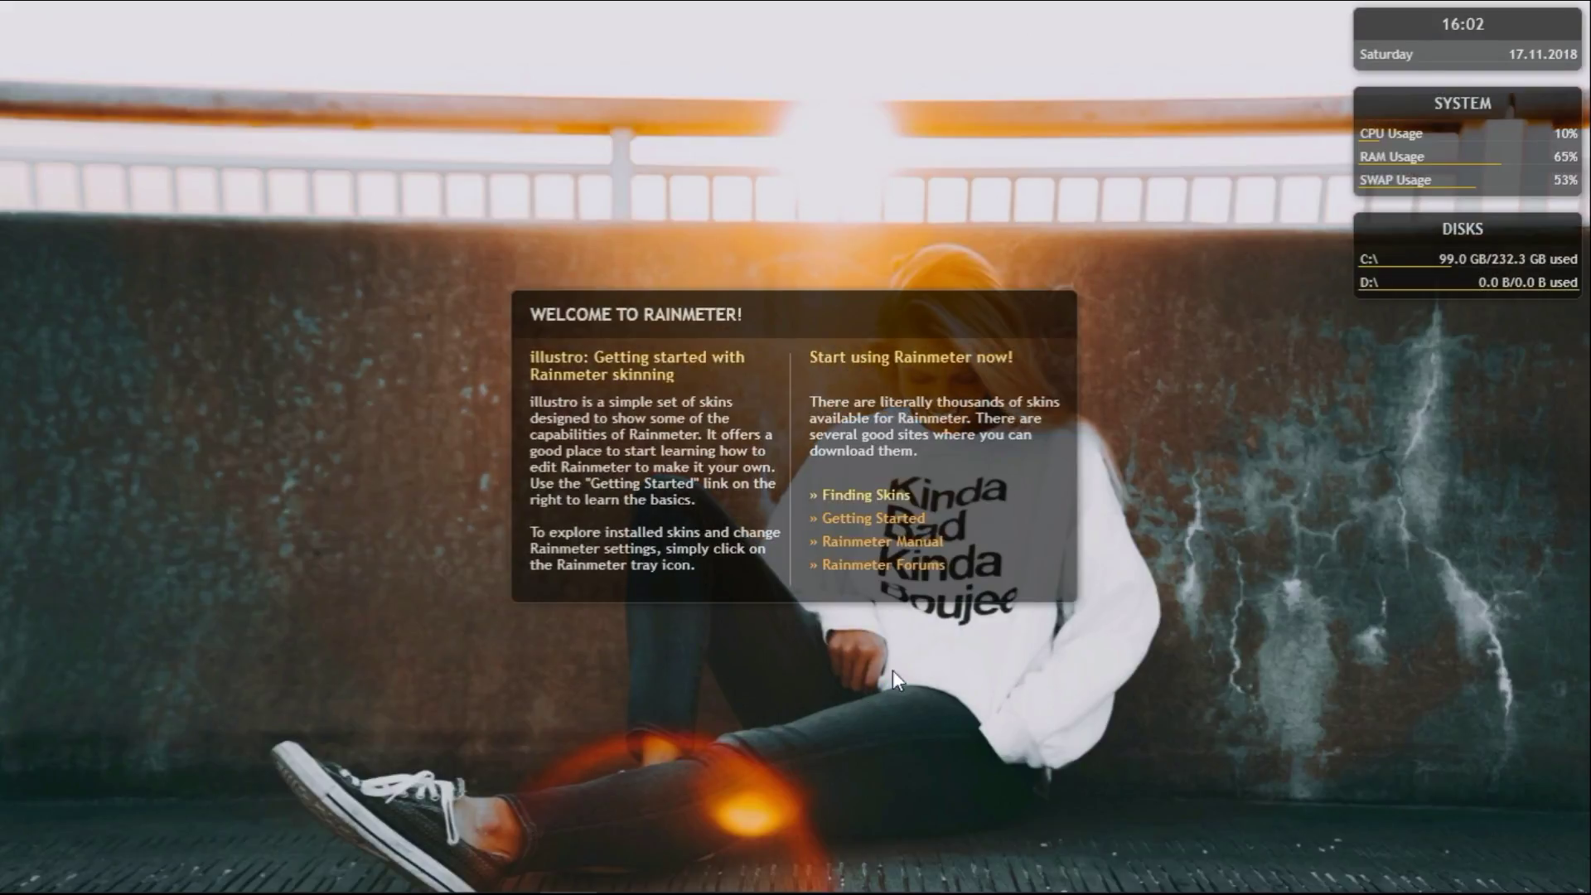
Unload the illustro Clock, System, Disk and Welcome skins.
right_click(1426, 34)
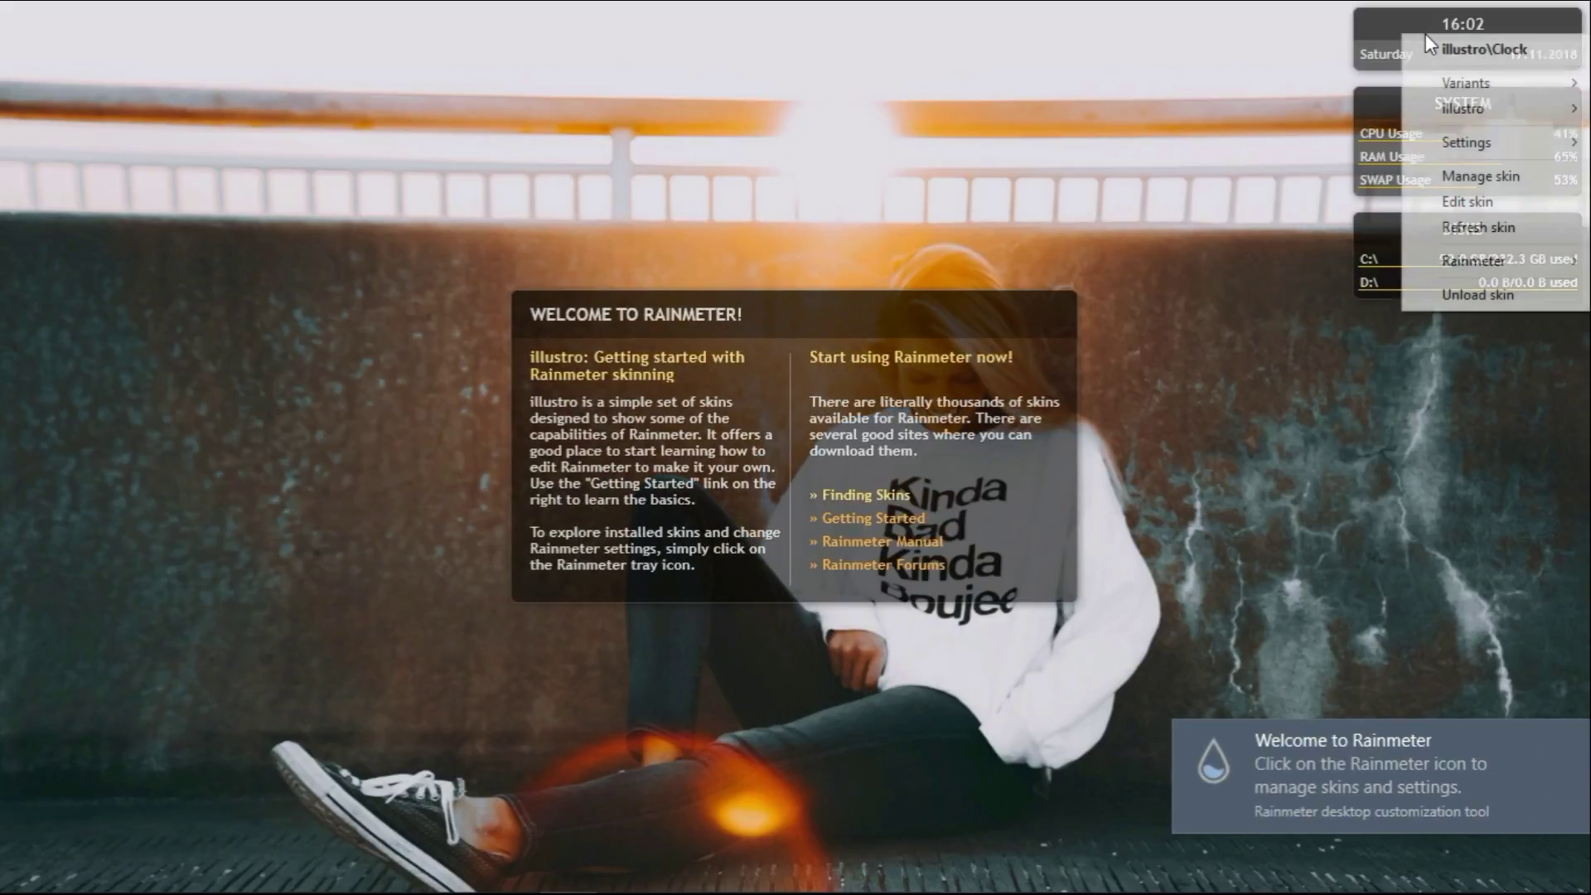
left_click(1455, 289)
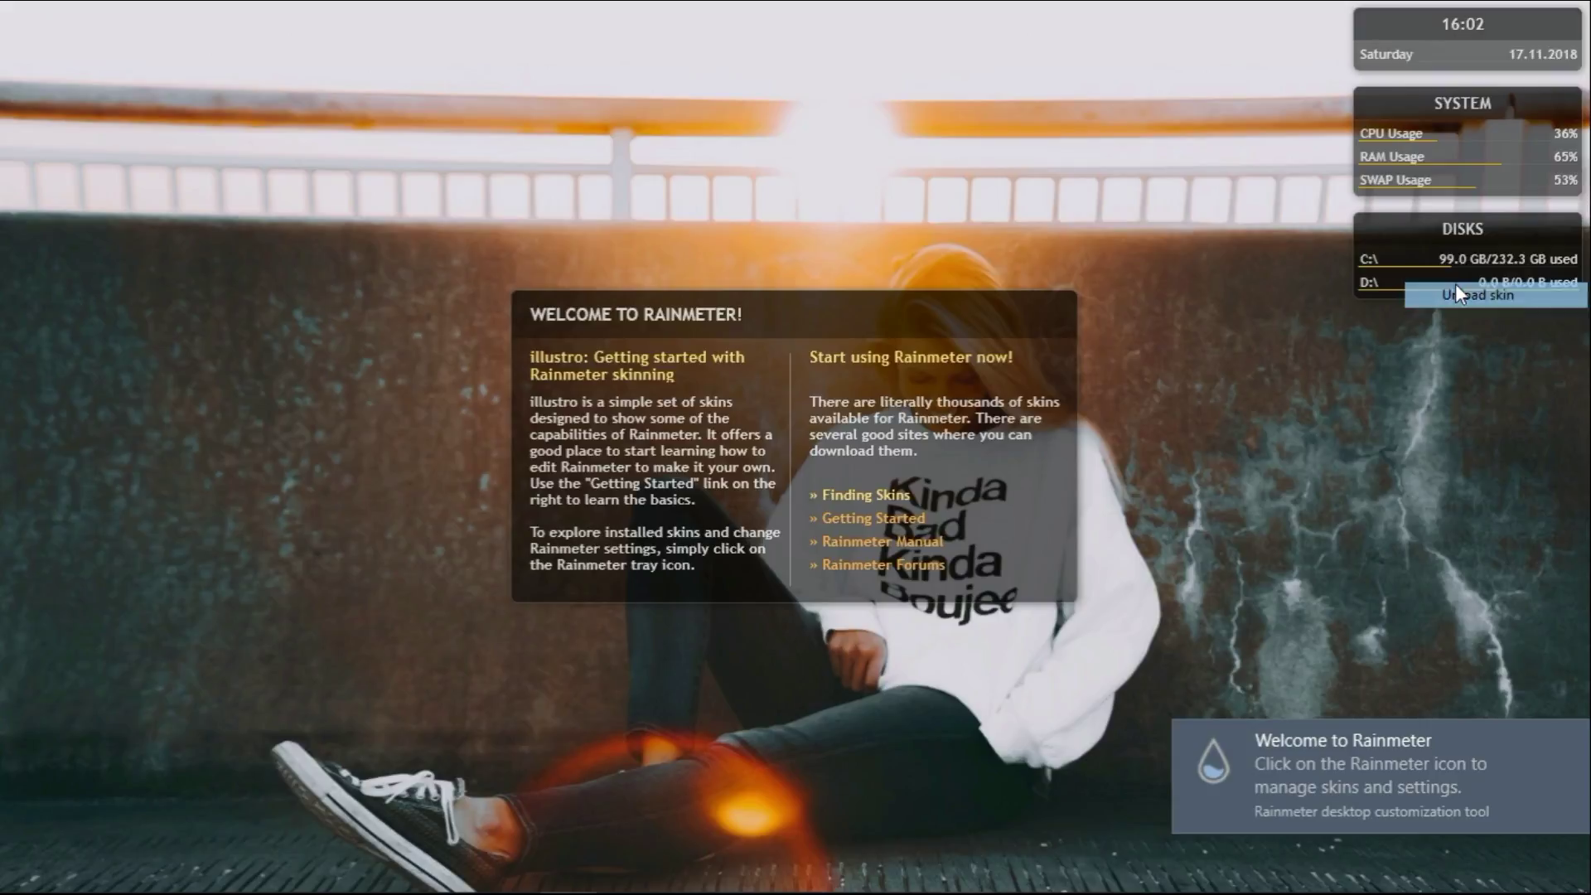
right_click(1446, 163)
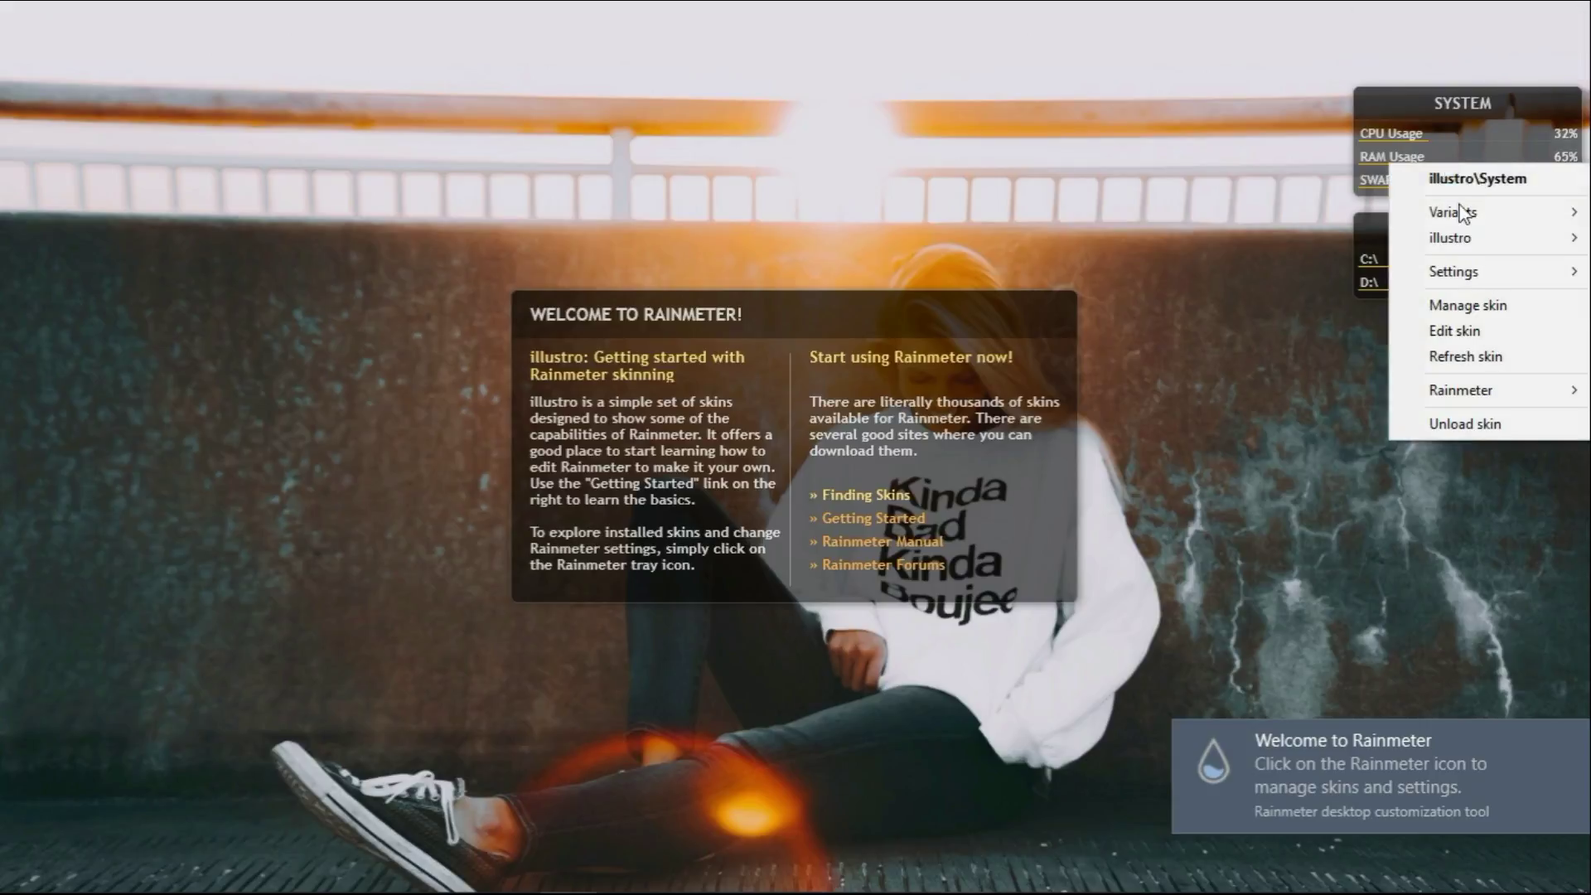
left_click(1462, 424)
right_click(1447, 282)
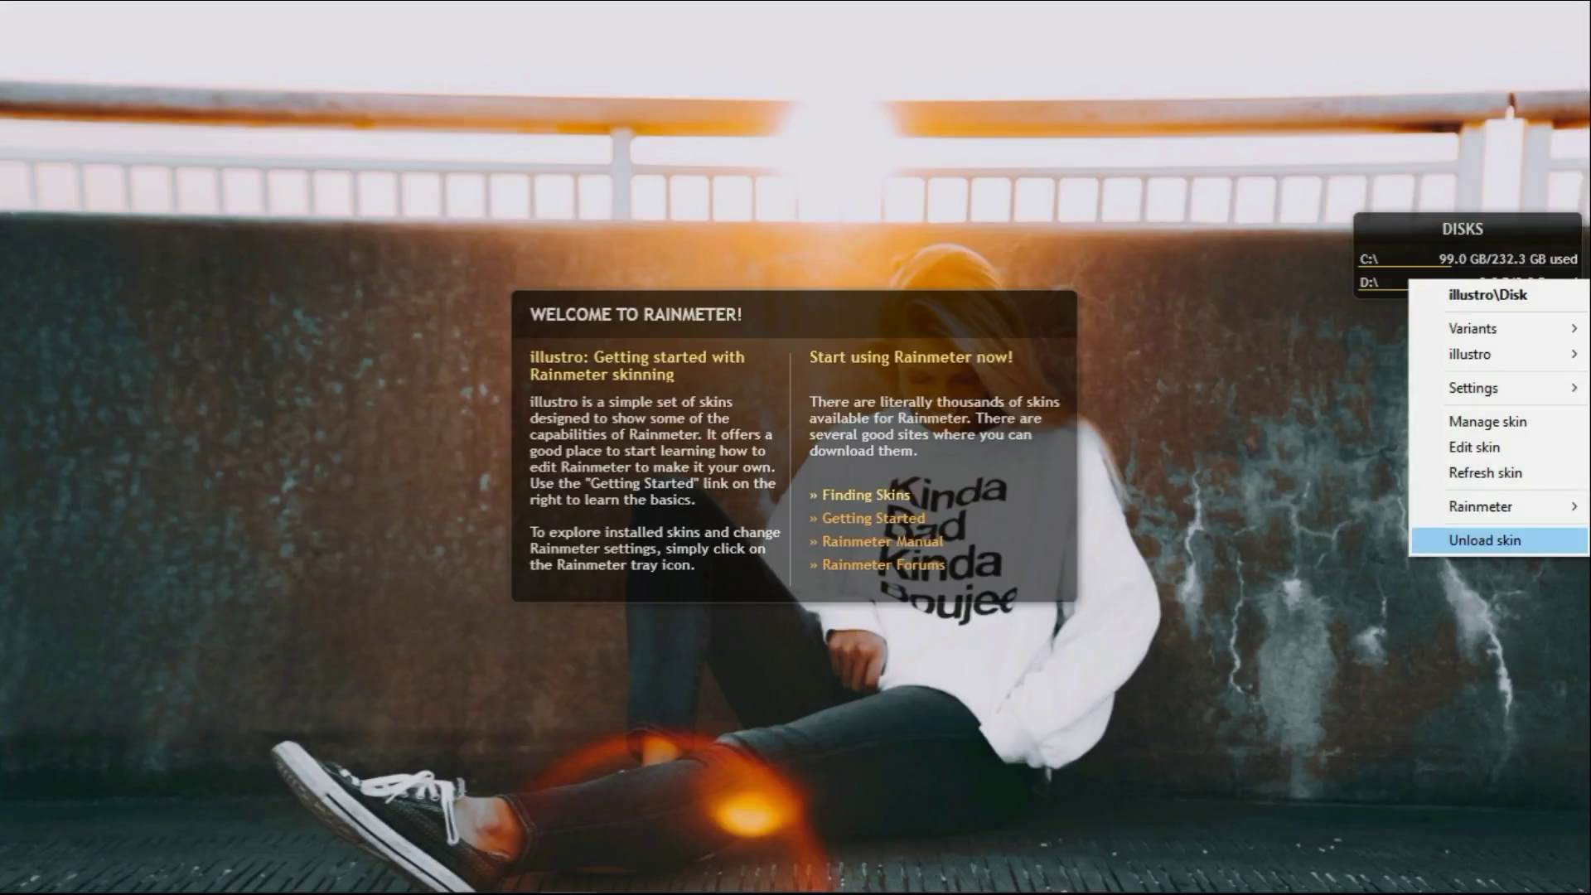
left_click(1484, 540)
right_click(928, 431)
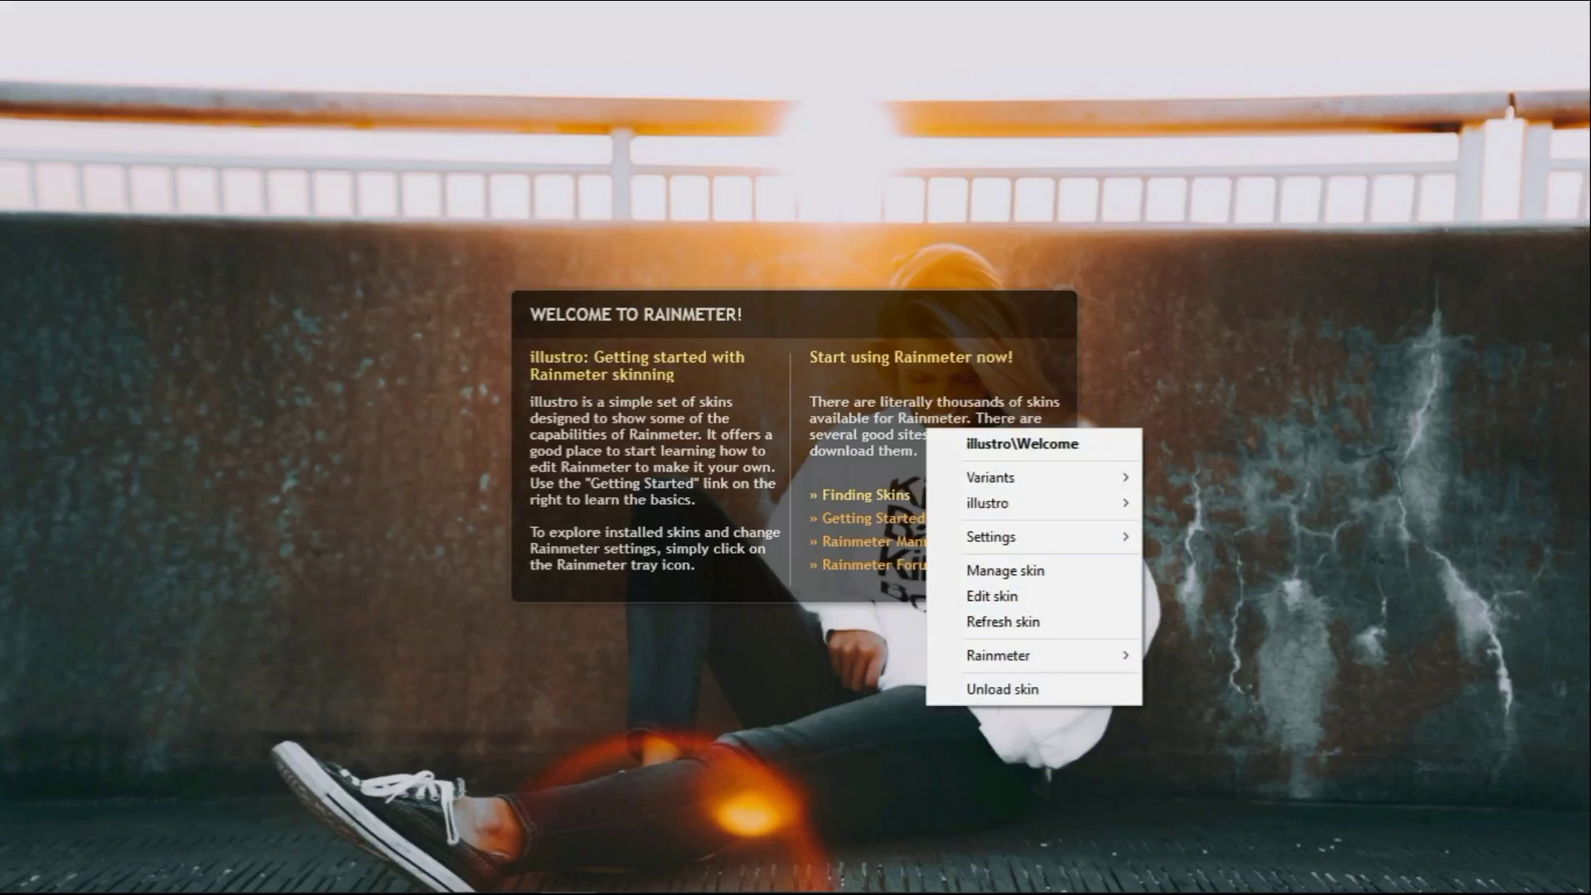
left_click(995, 689)
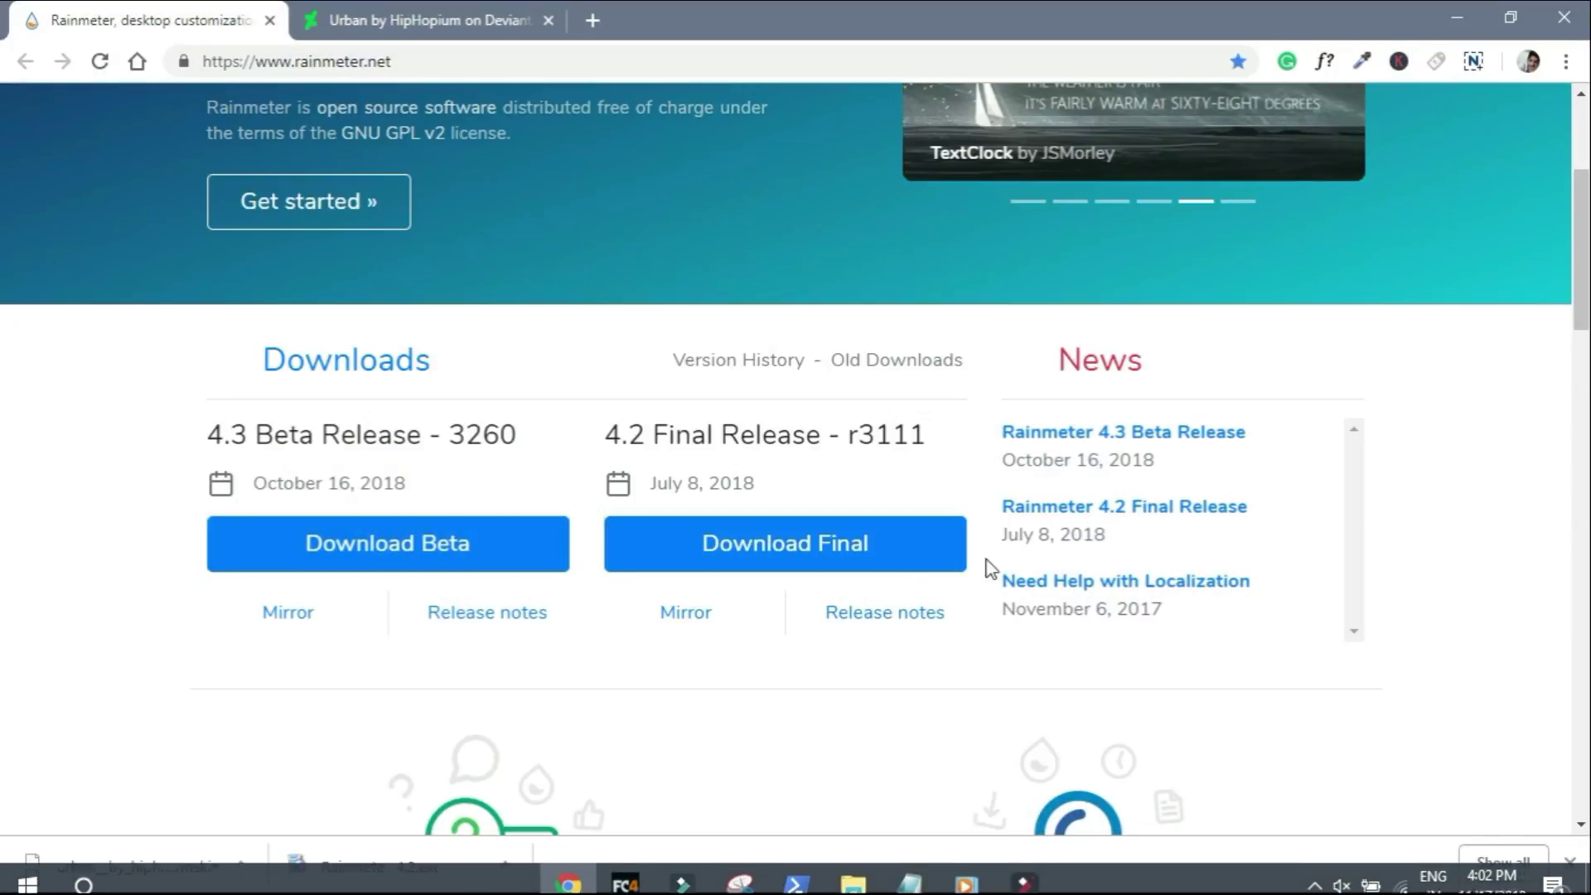
Install the downloaded Urban .rmskin with the Skin Installer, then minimize Chrome.
left_click(945, 559)
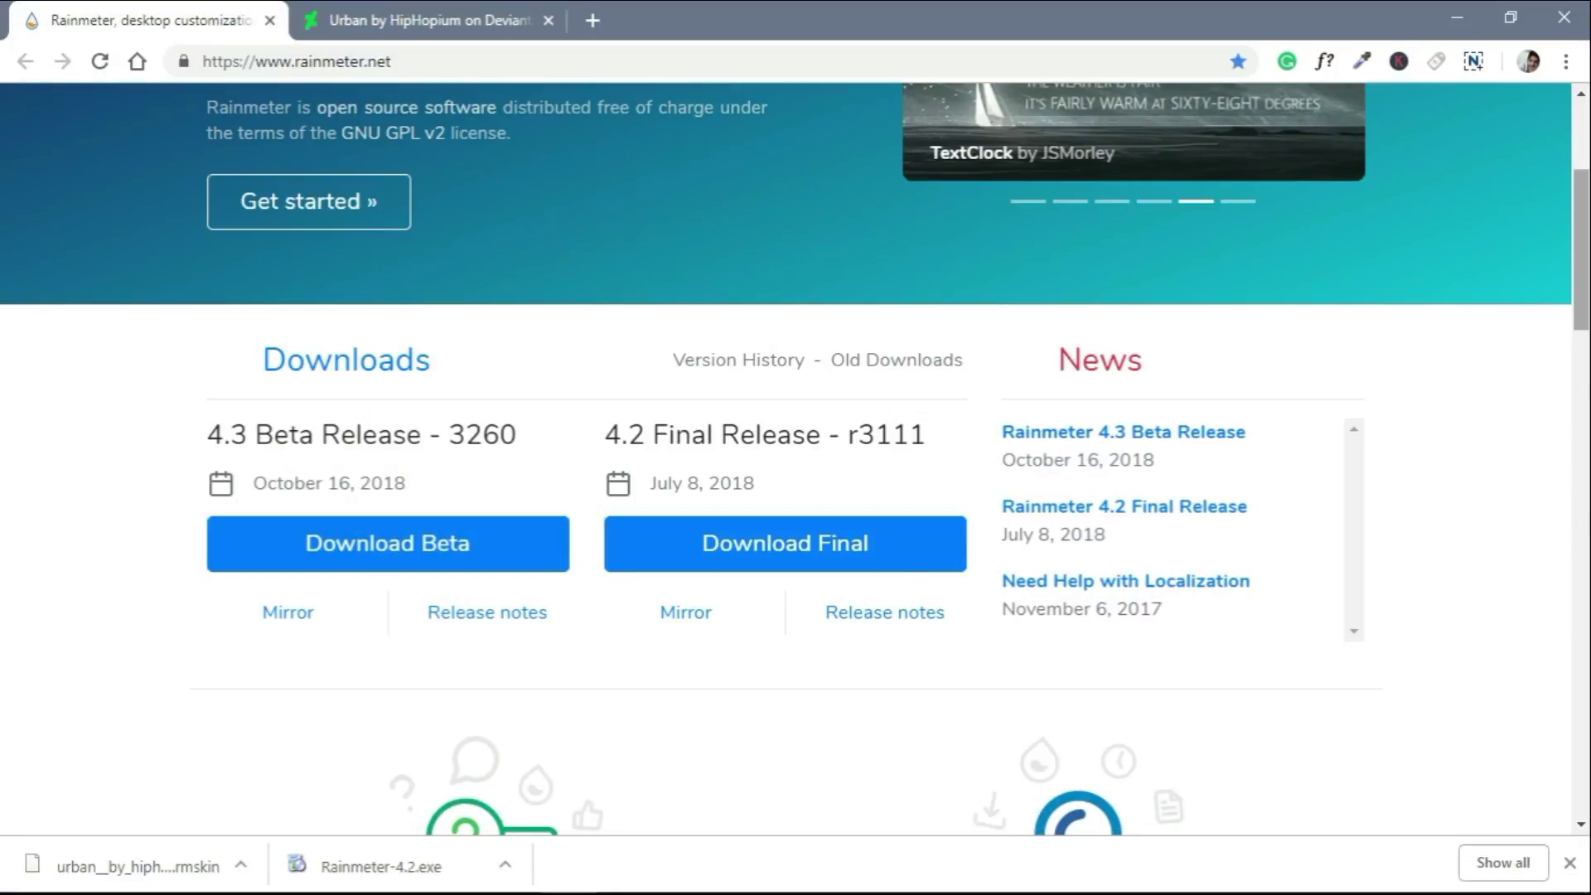
scroll(1086, 381, "down", 2)
left_click(191, 866)
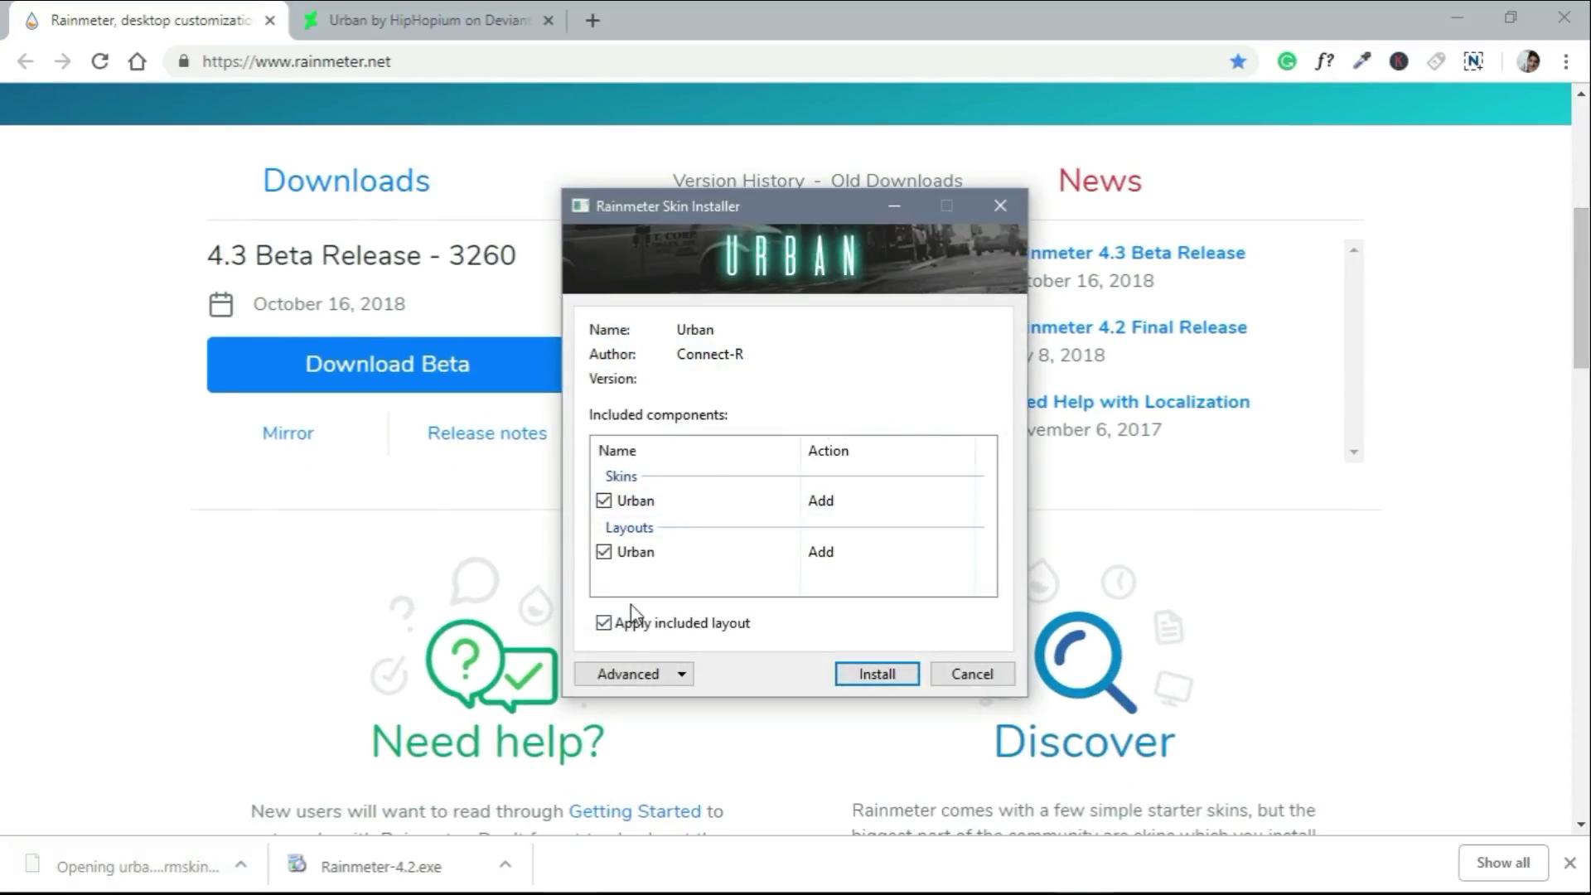
left_click(876, 673)
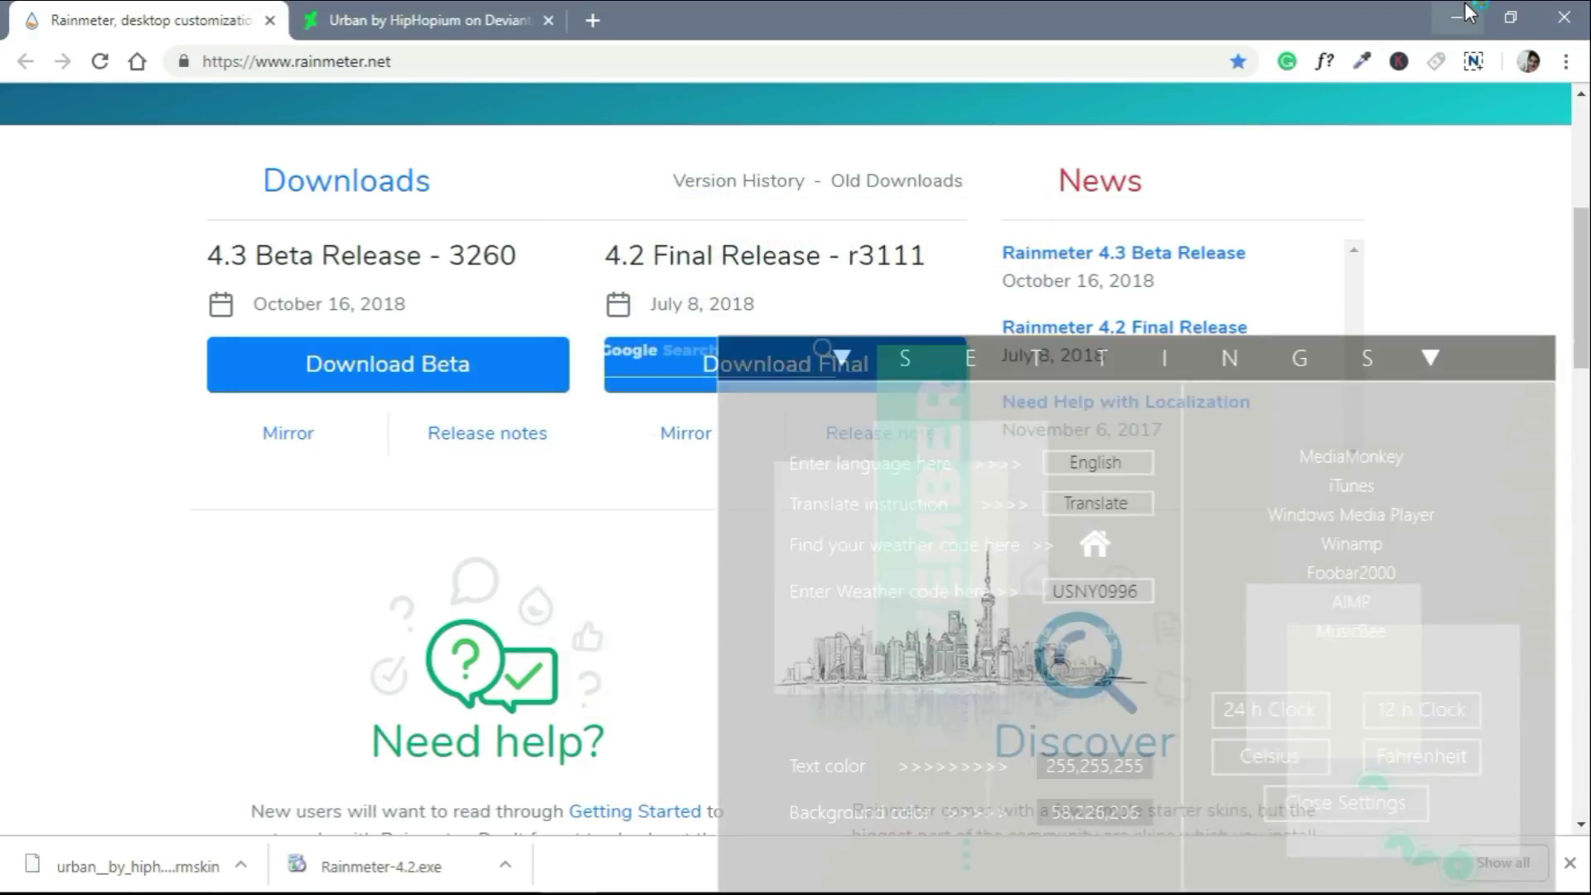
left_click(1472, 10)
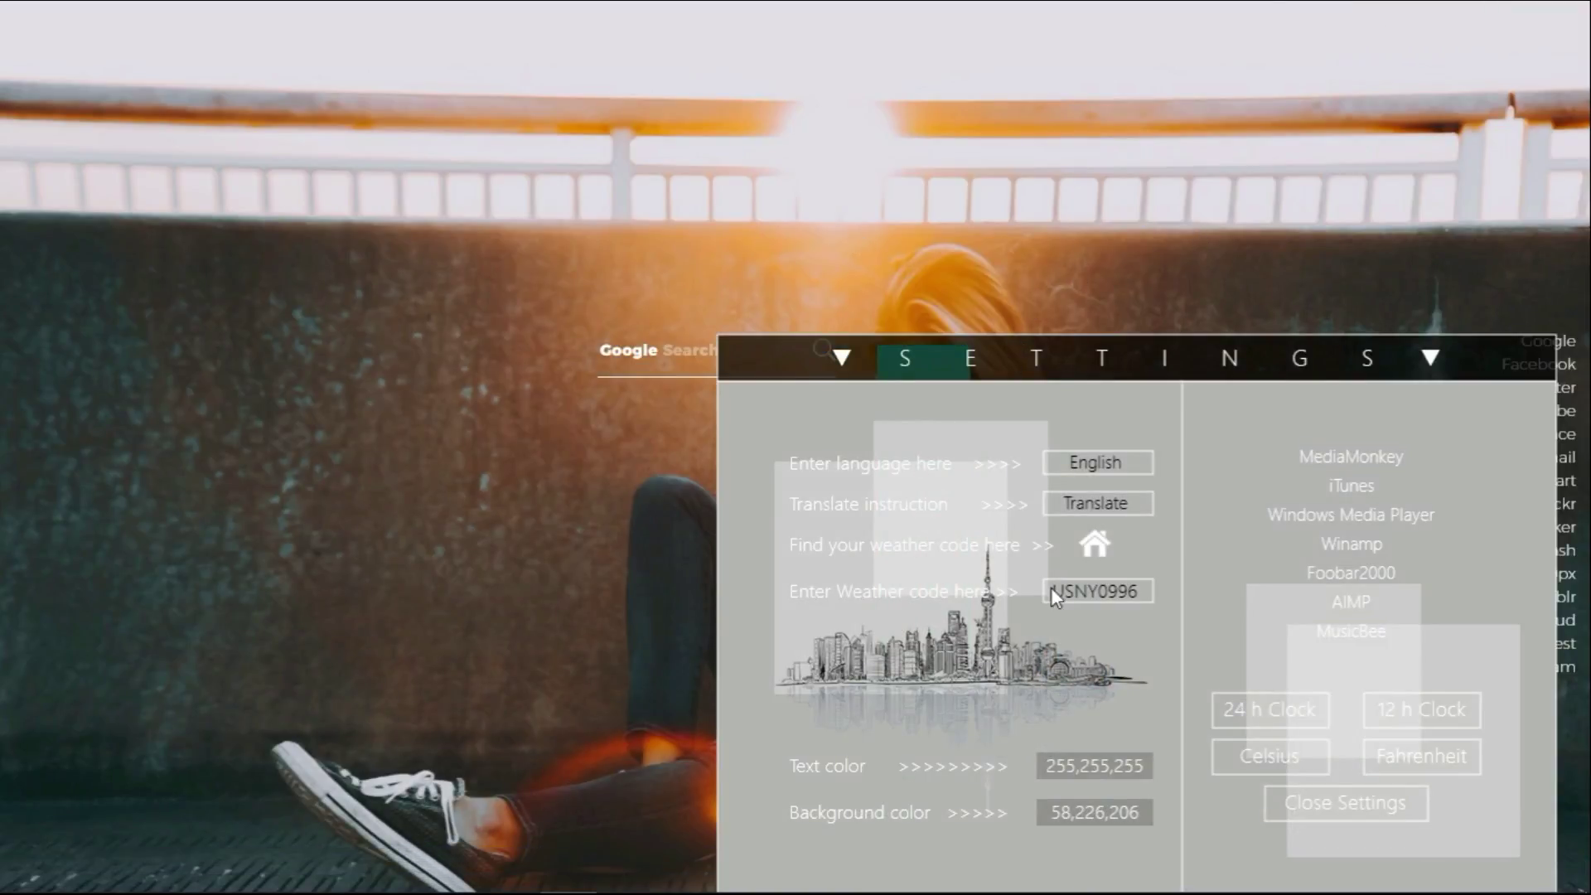
Close Urban Settings, then move the date widget upper left and New York weather bottom left.
left_click(1299, 804)
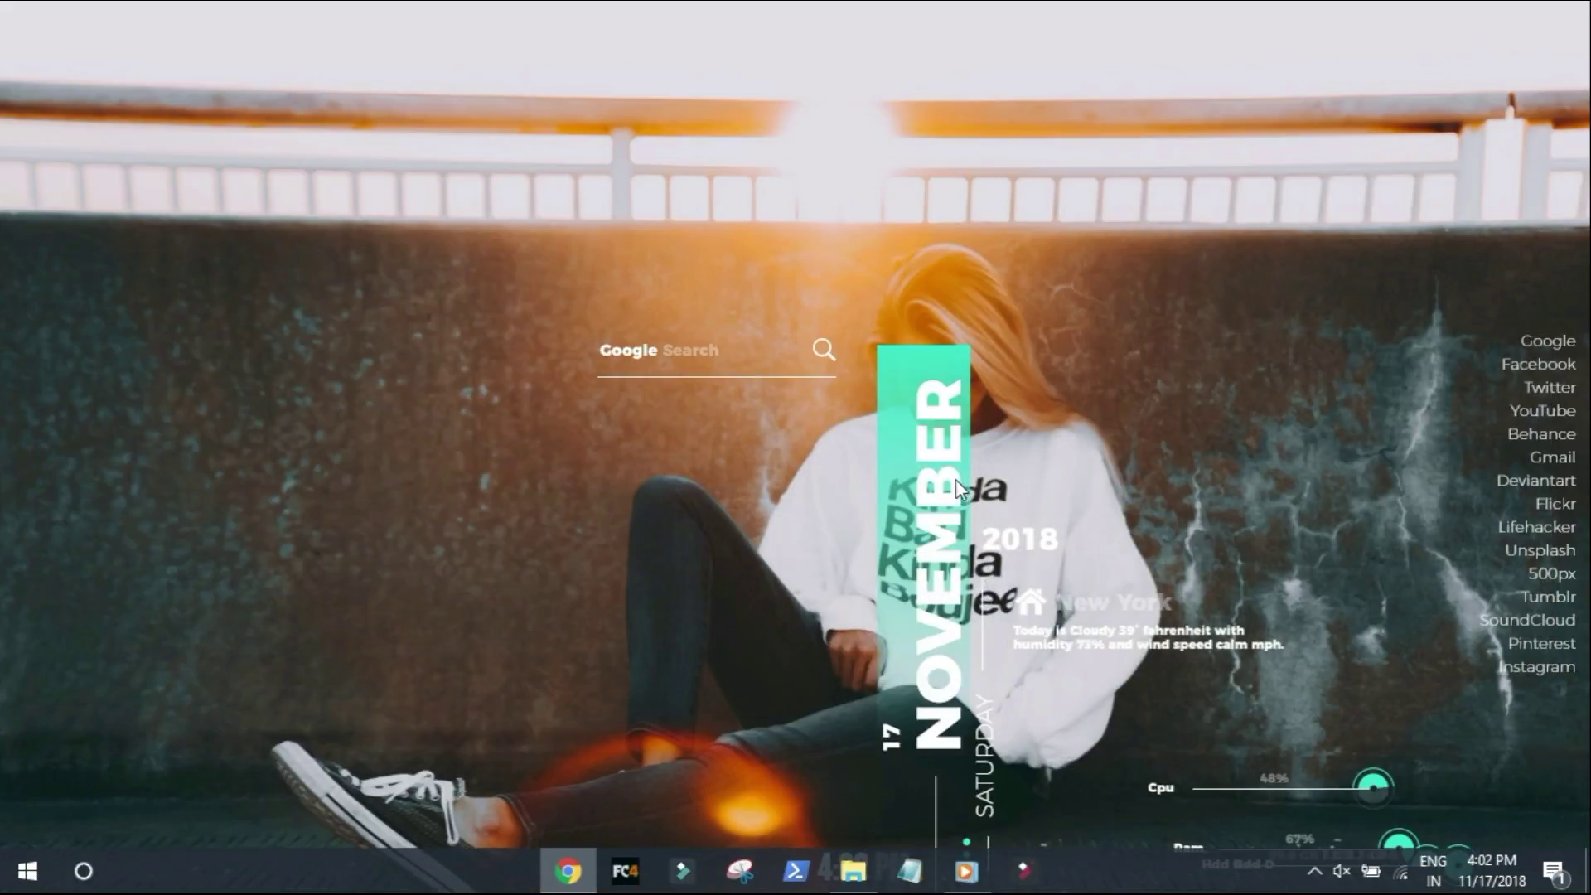
left_click_drag(947, 480, 544, 259)
left_click_drag(981, 628, 145, 885)
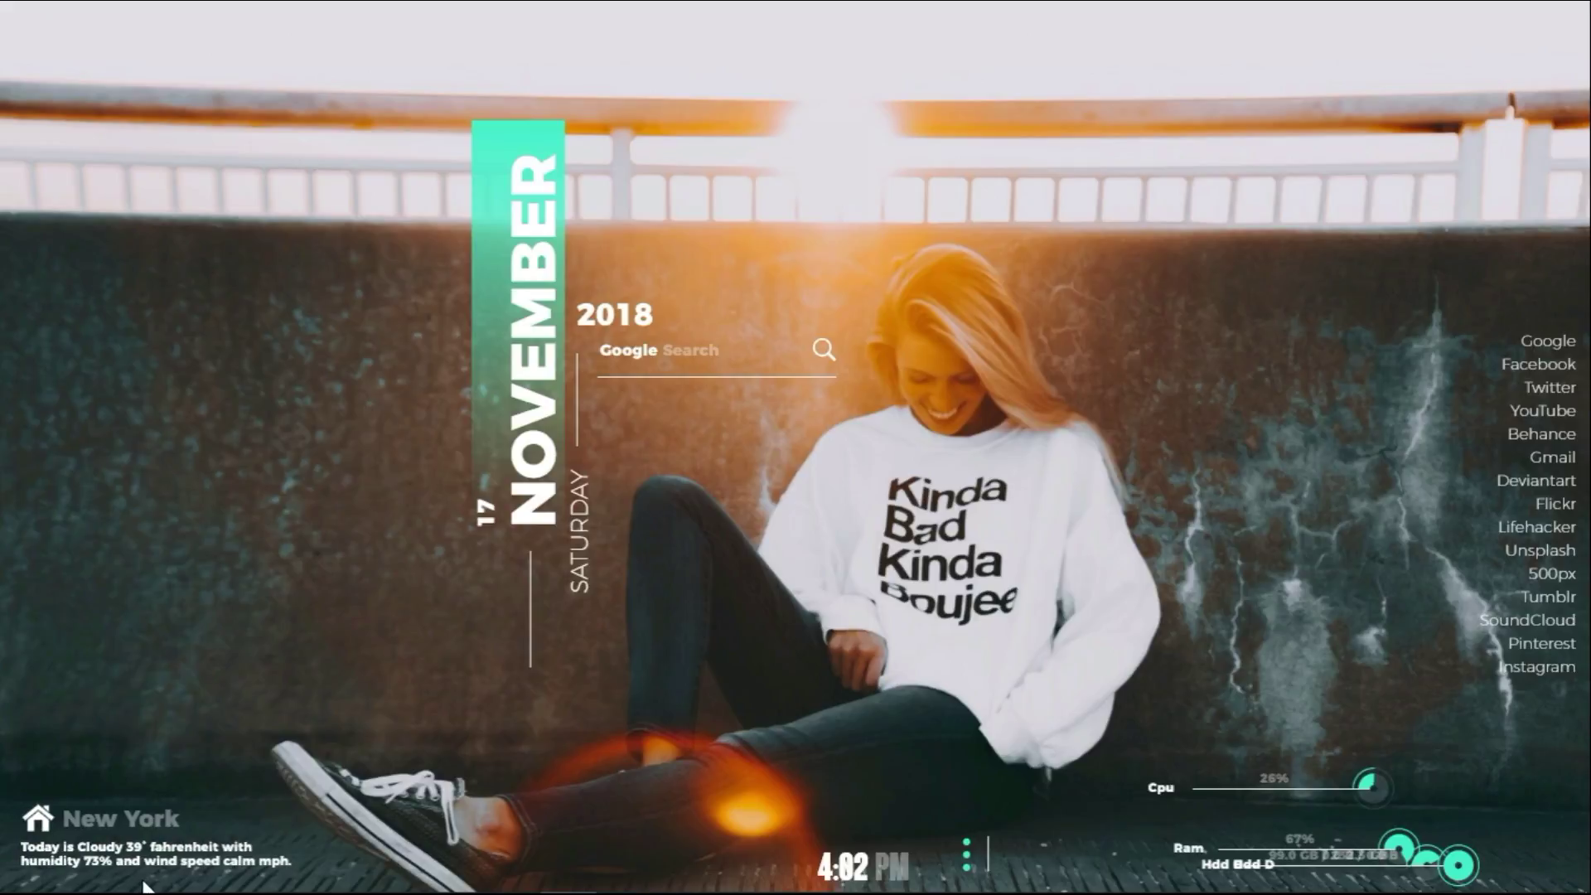
Unload the Urban Cpu, Ram, Disk D, Disk C and Links skins.
right_click(1261, 788)
left_click(1298, 768)
right_click(1298, 835)
left_click(1312, 820)
right_click(1308, 877)
left_click(1316, 858)
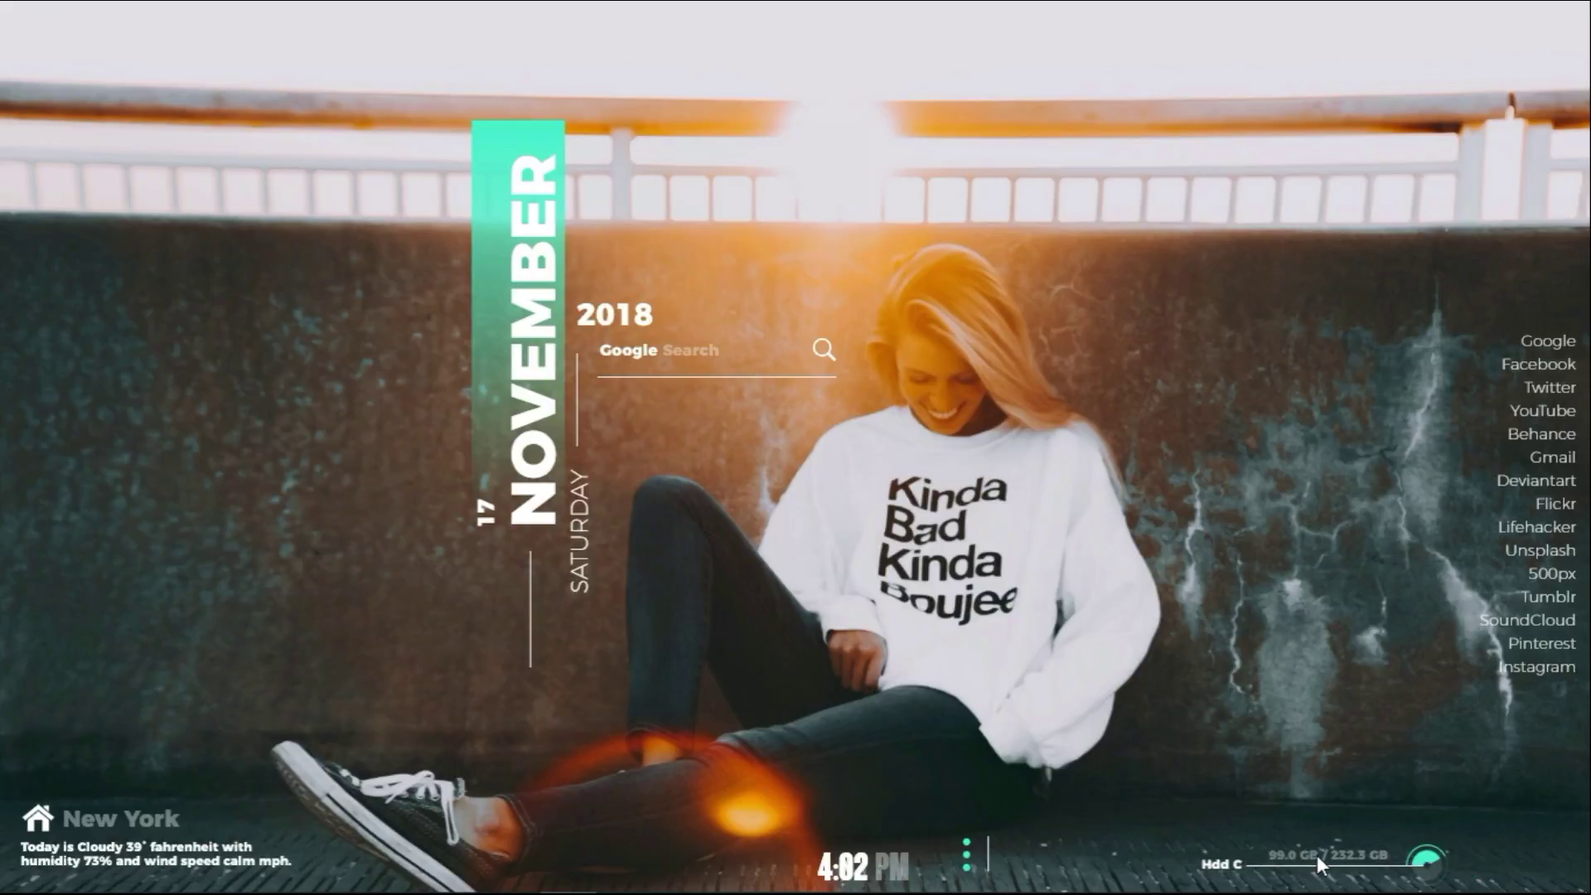
right_click(1317, 855)
left_click(1346, 832)
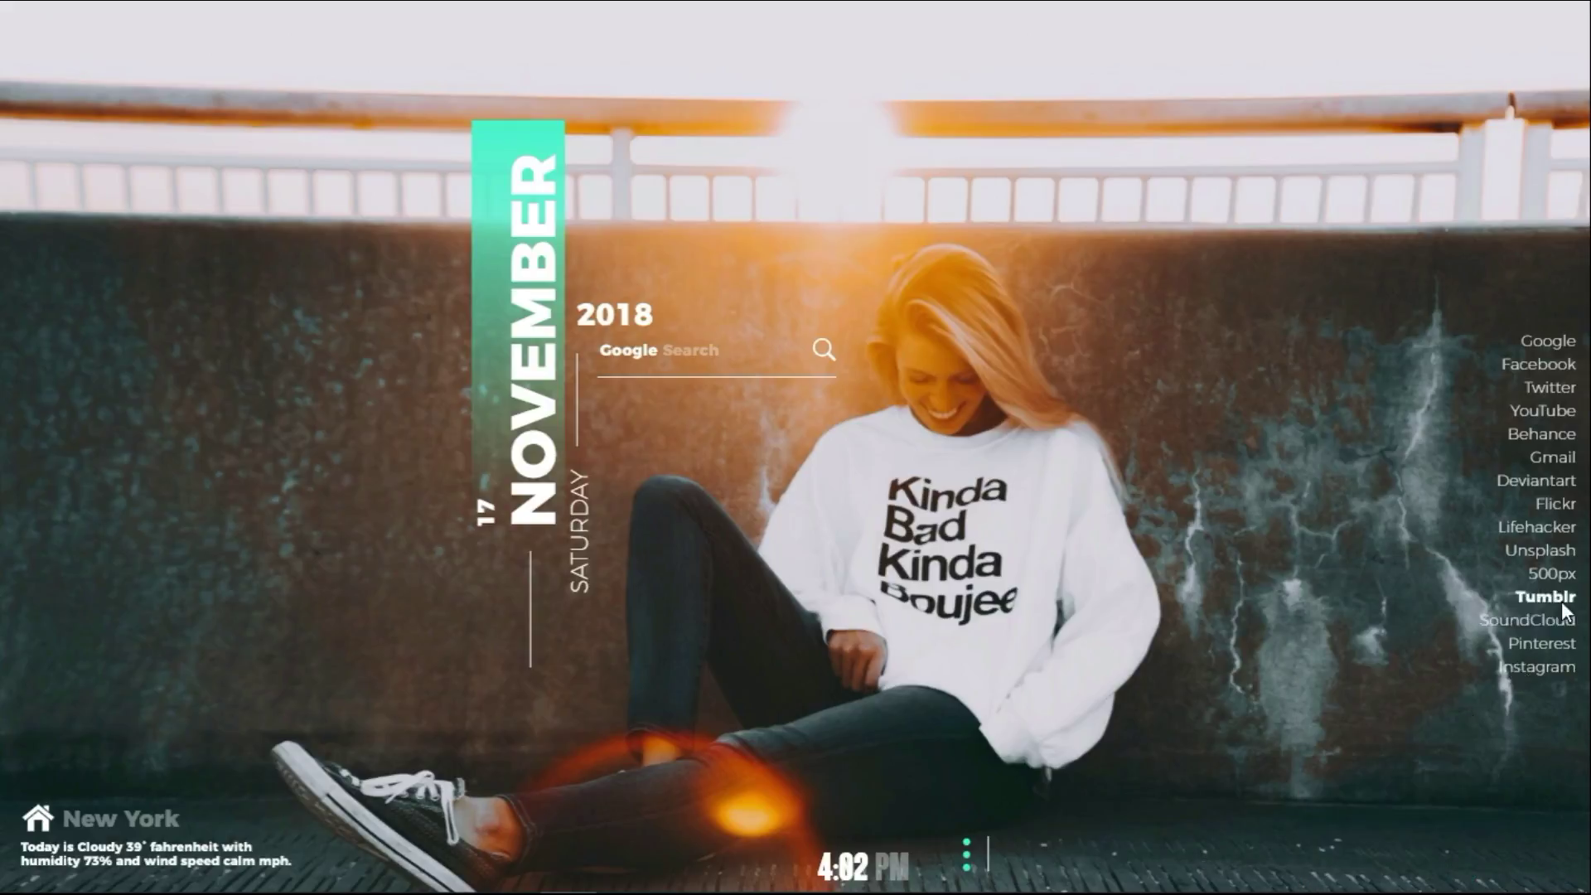
right_click(1572, 568)
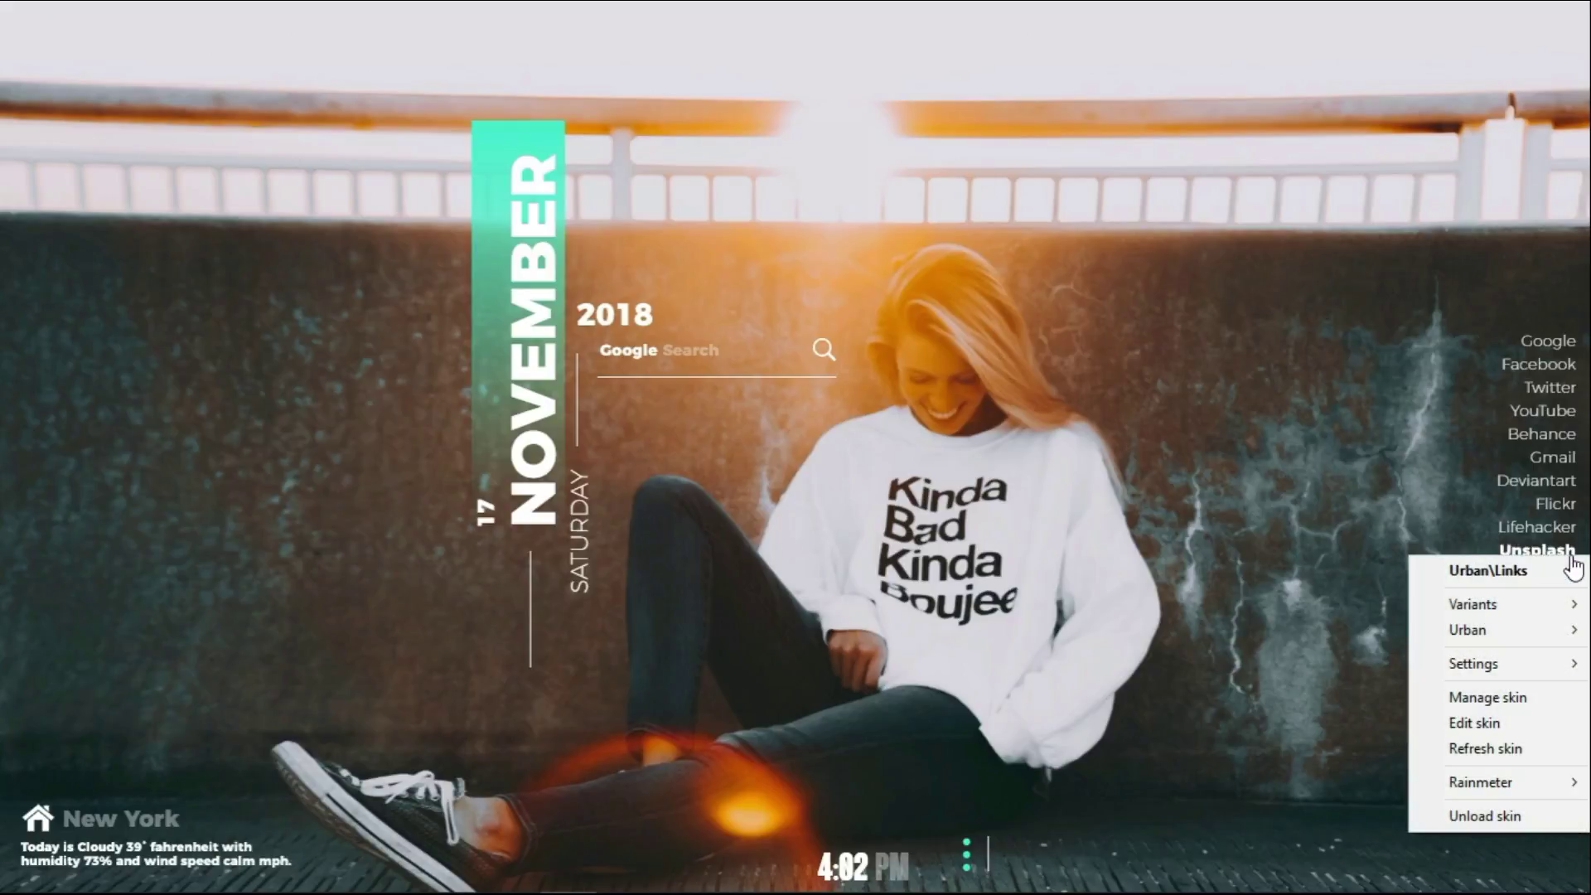
left_click(1508, 813)
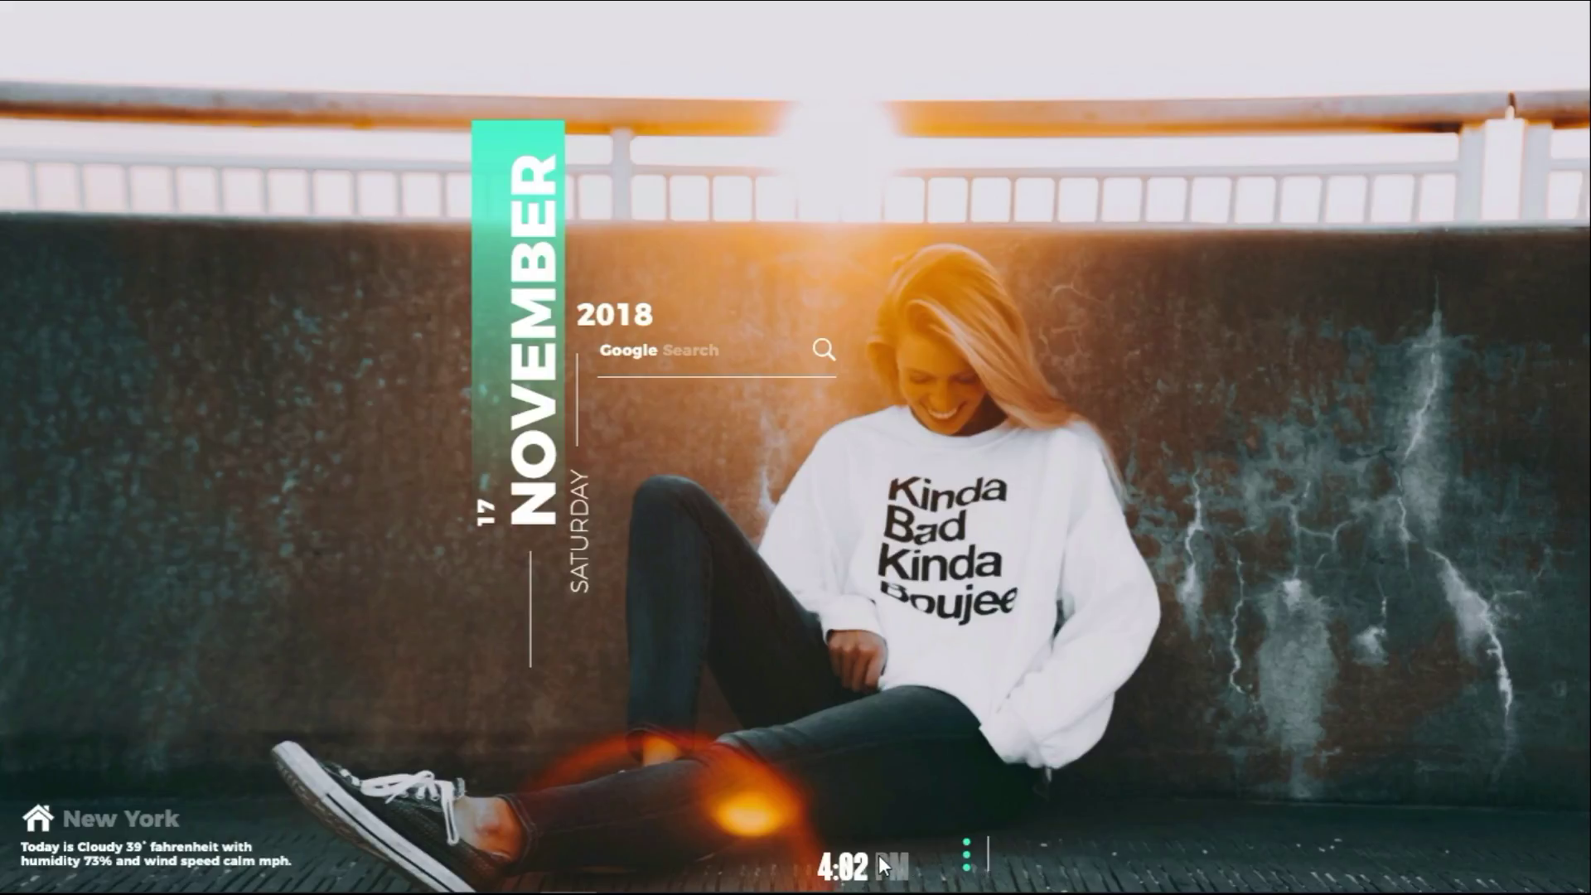
Move the player widget lower right, the clock above the weather widget, and nudge the date.
left_click_drag(645, 784, 1257, 867)
left_click_drag(822, 839, 49, 754)
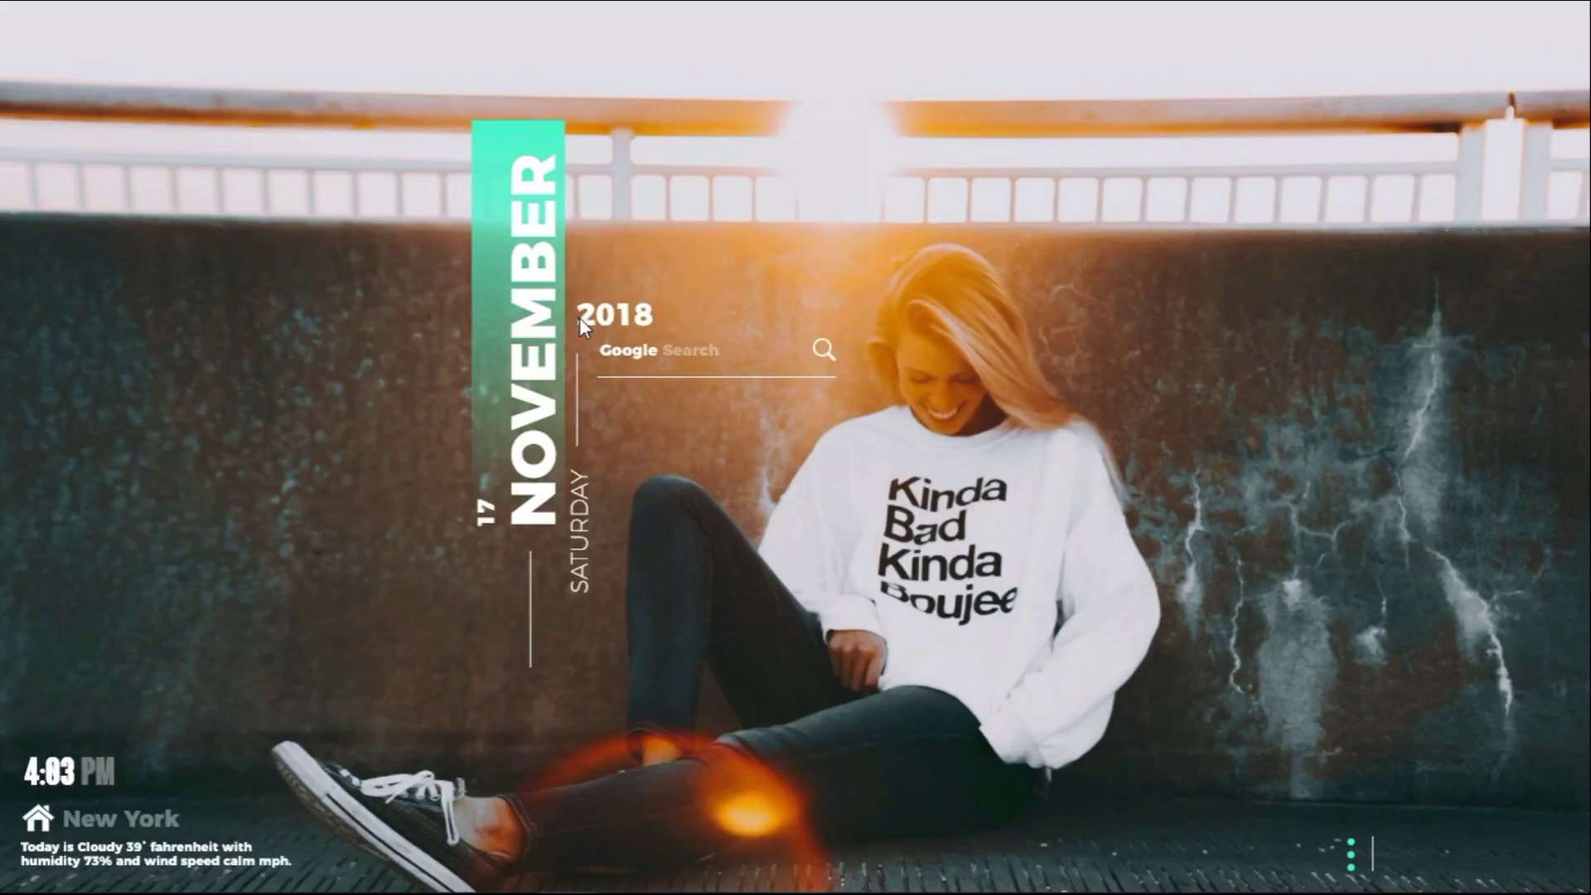
left_click_drag(547, 306, 553, 312)
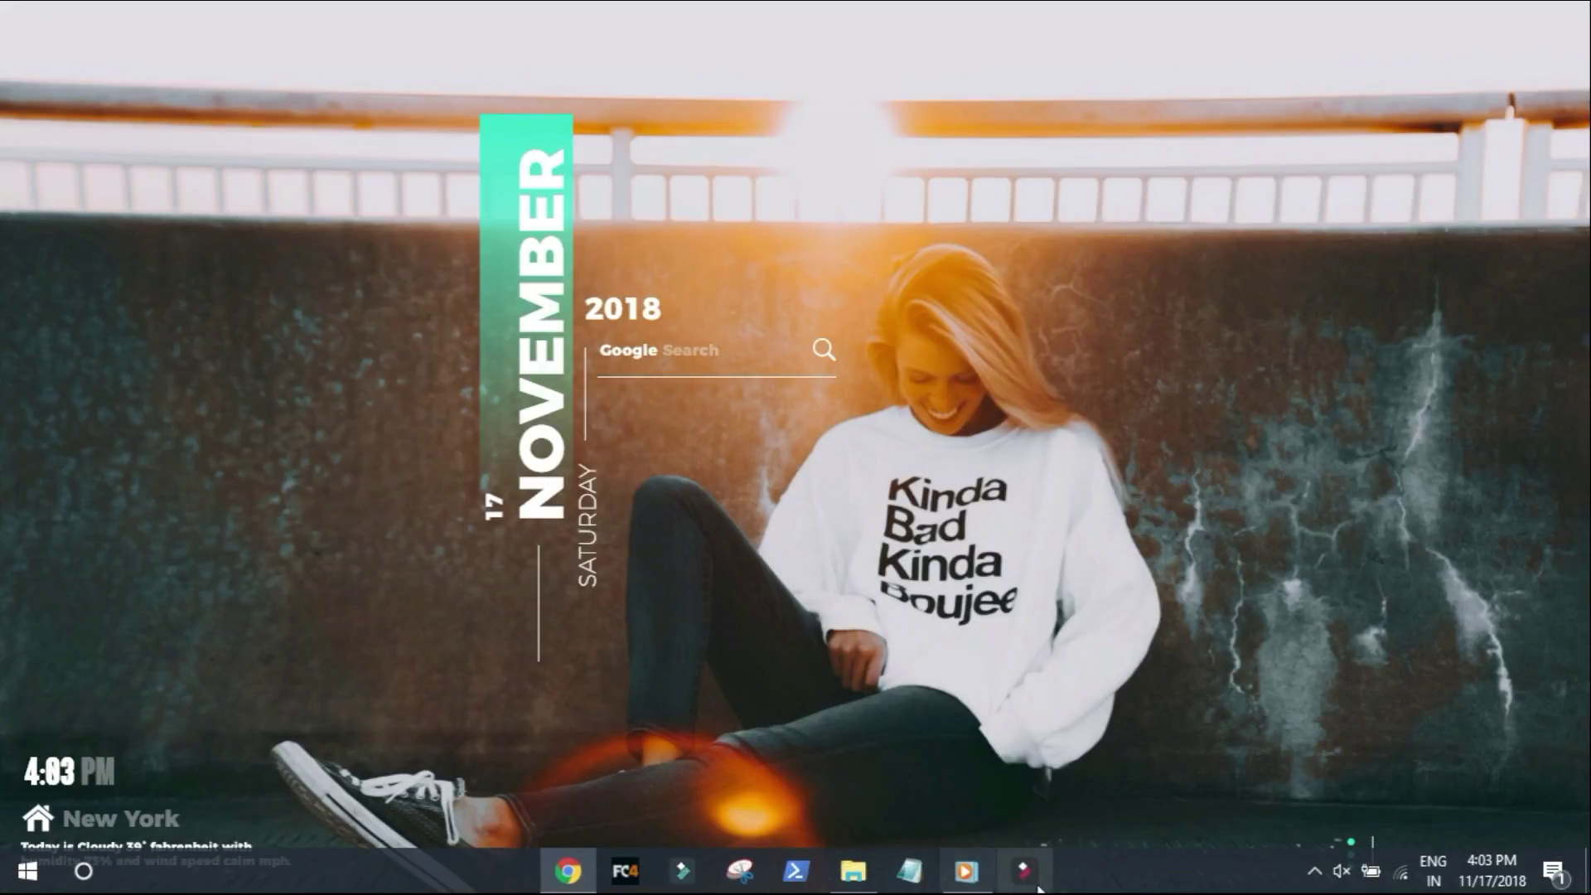
Play and pause the song Mine in Windows Media Player, then minimize it.
left_click(987, 880)
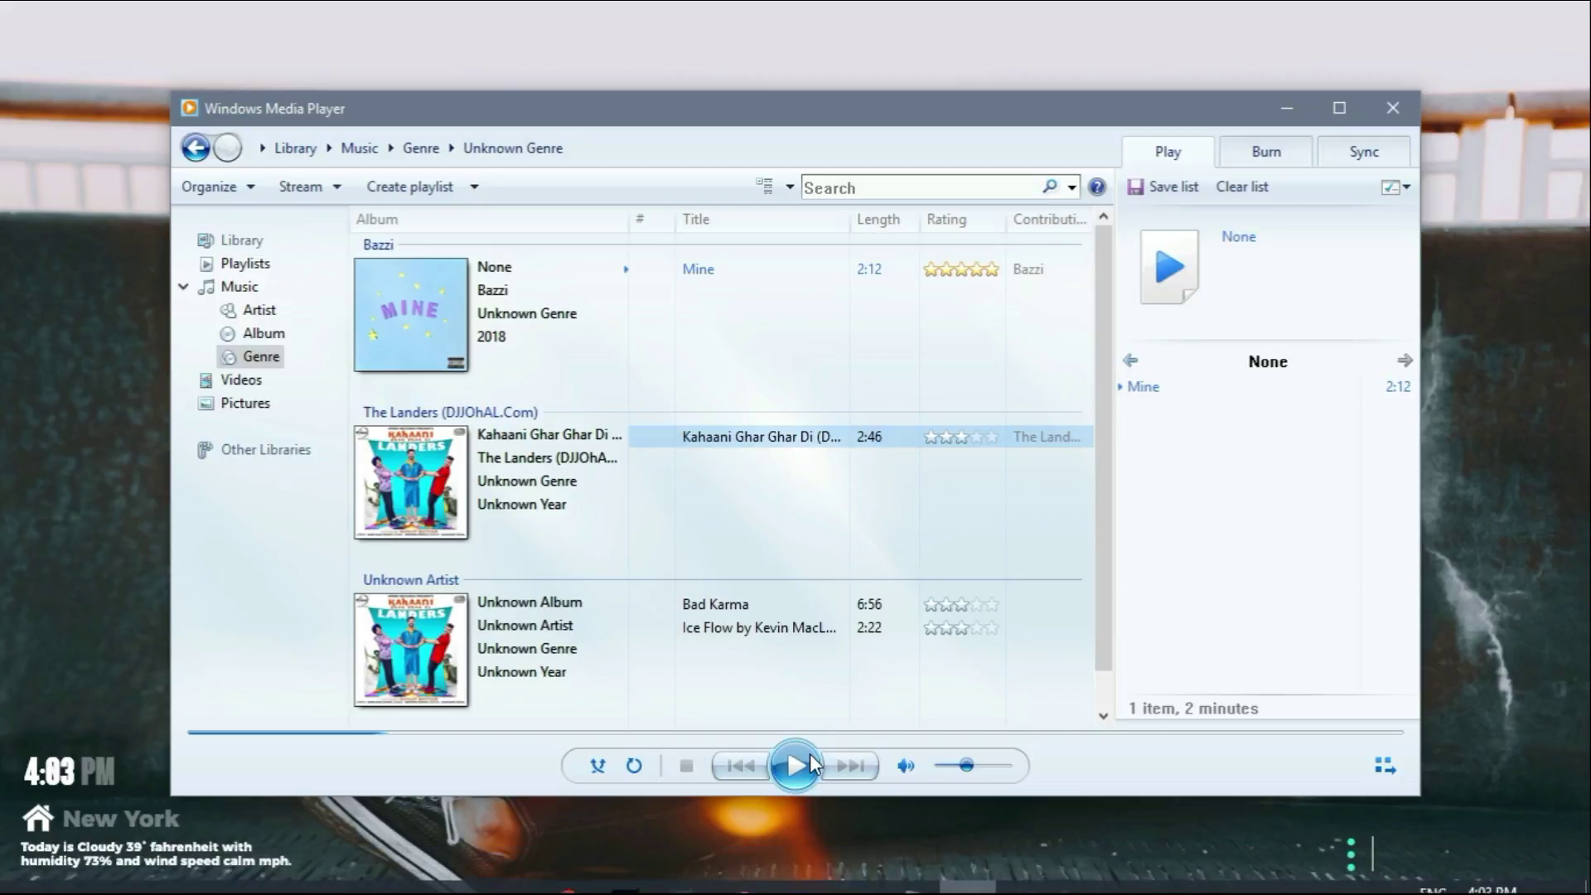
left_click(810, 761)
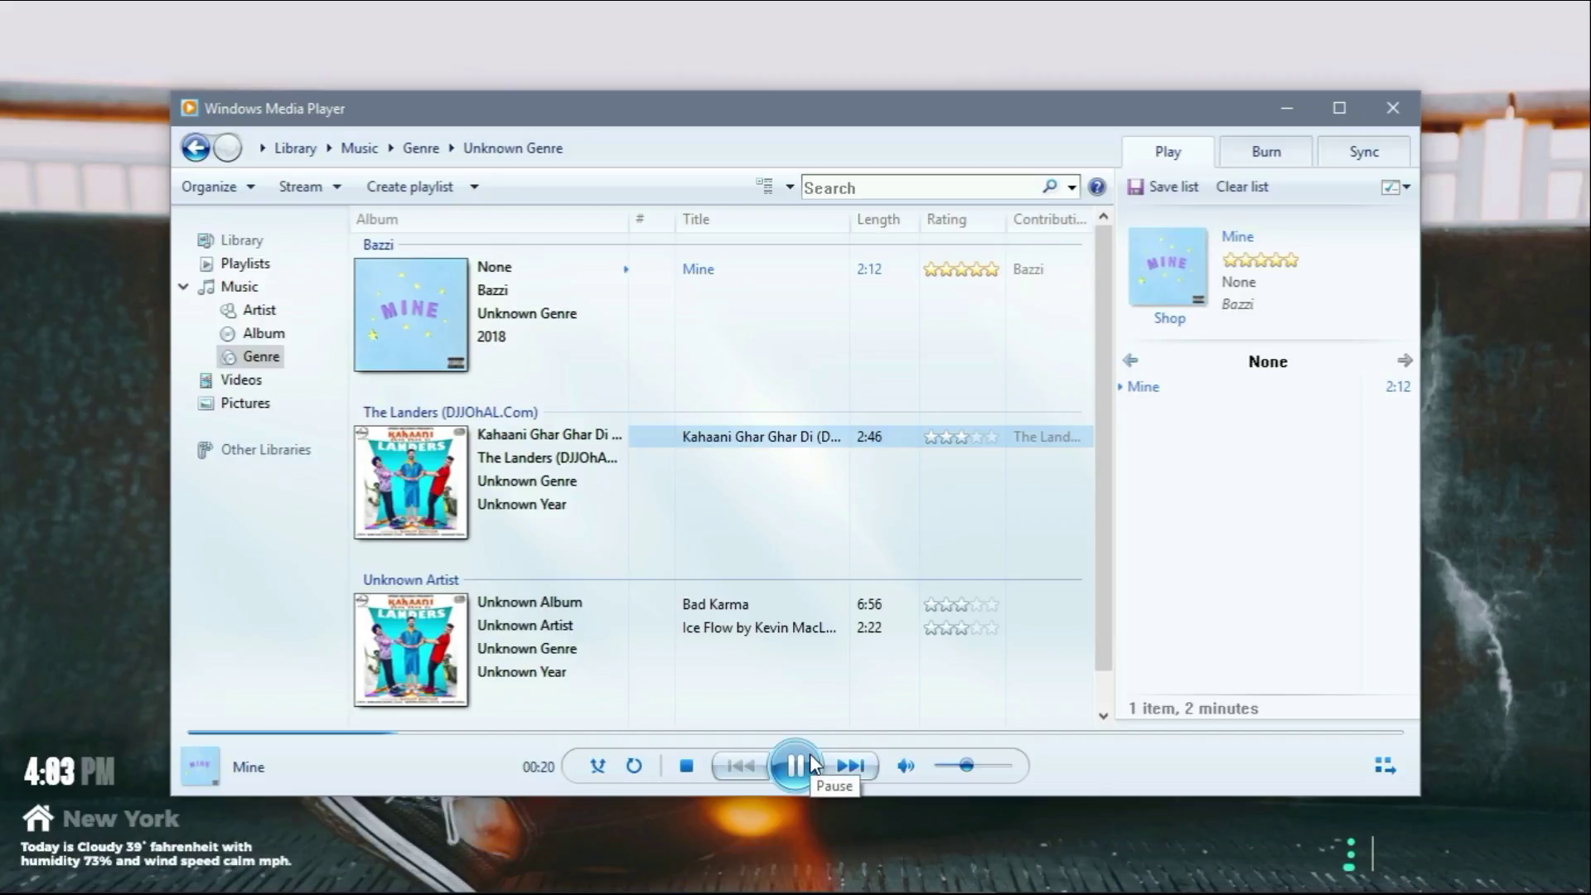
left_click(809, 754)
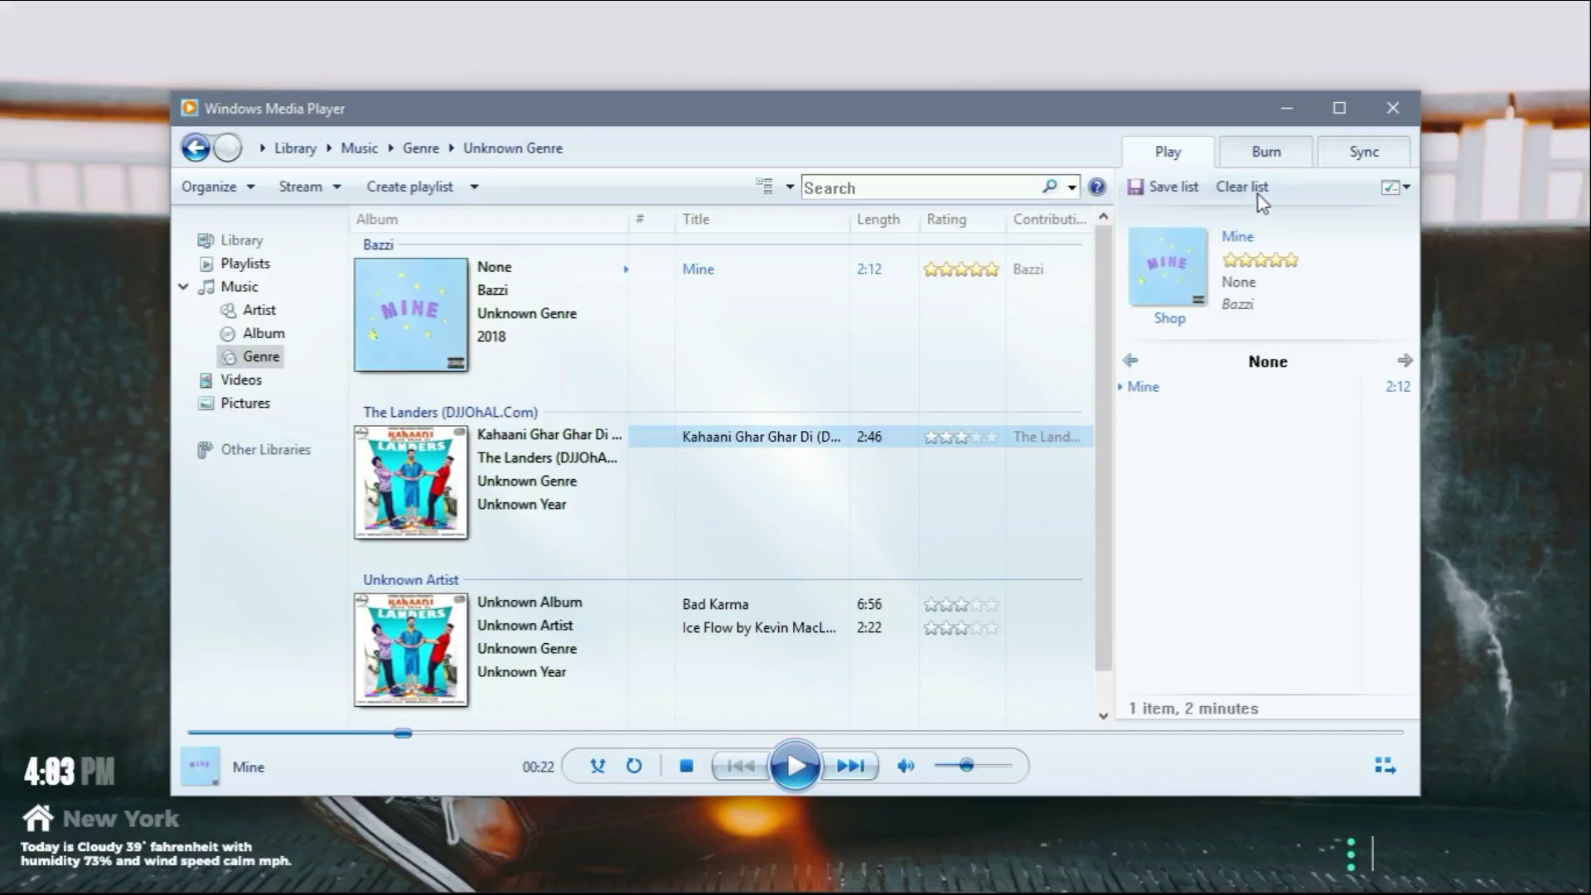
left_click(1282, 117)
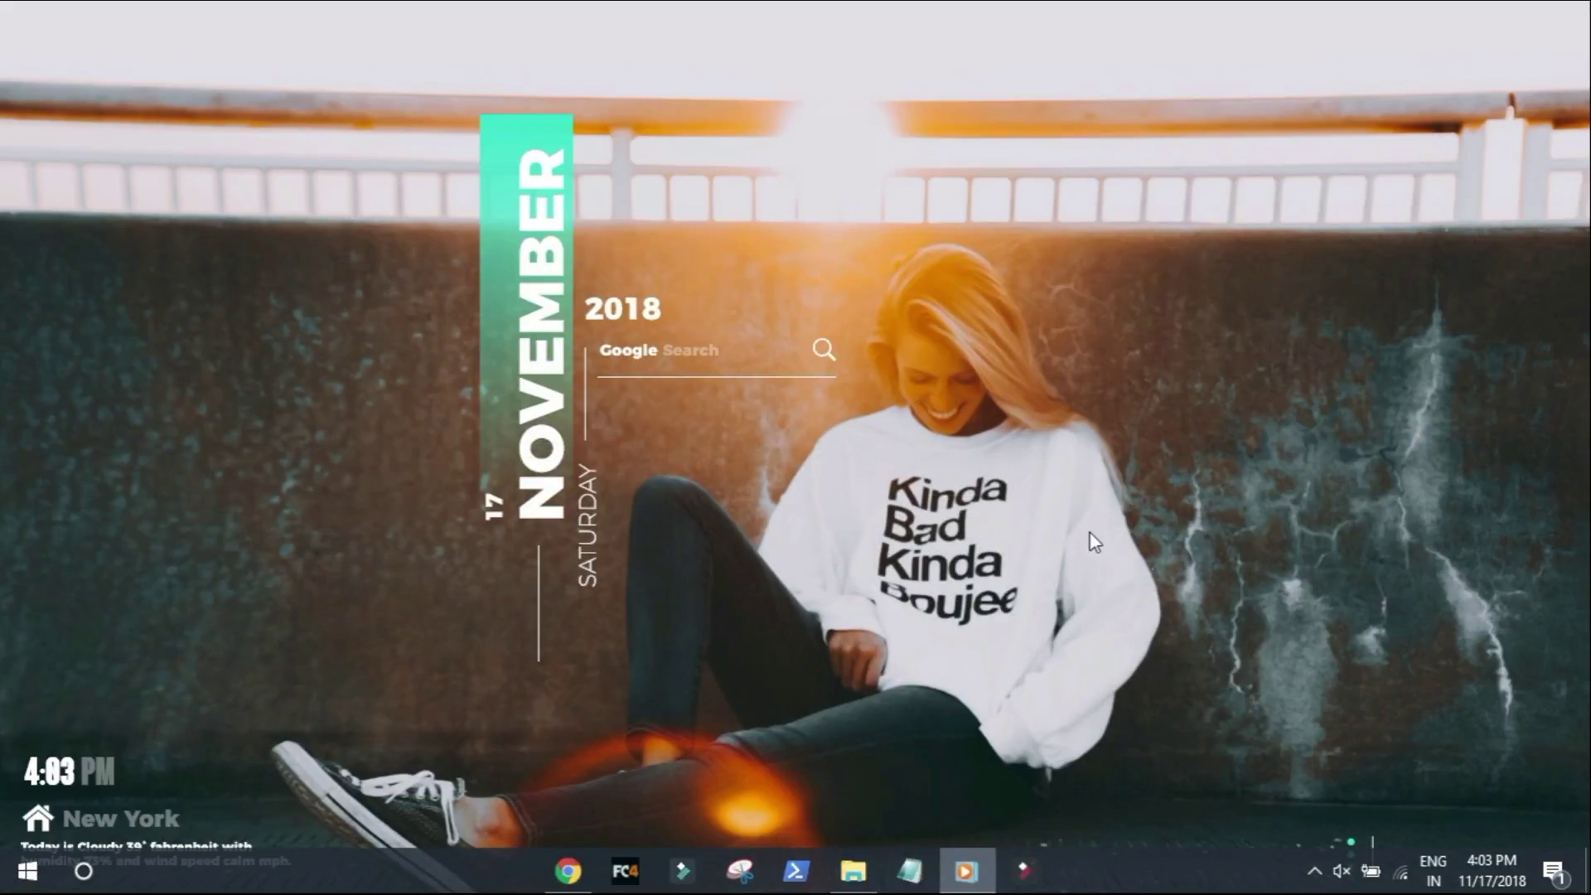
Load the Urban\Settings\Settings.ini skin from Manage Rainmeter in the system tray.
left_click(1315, 869)
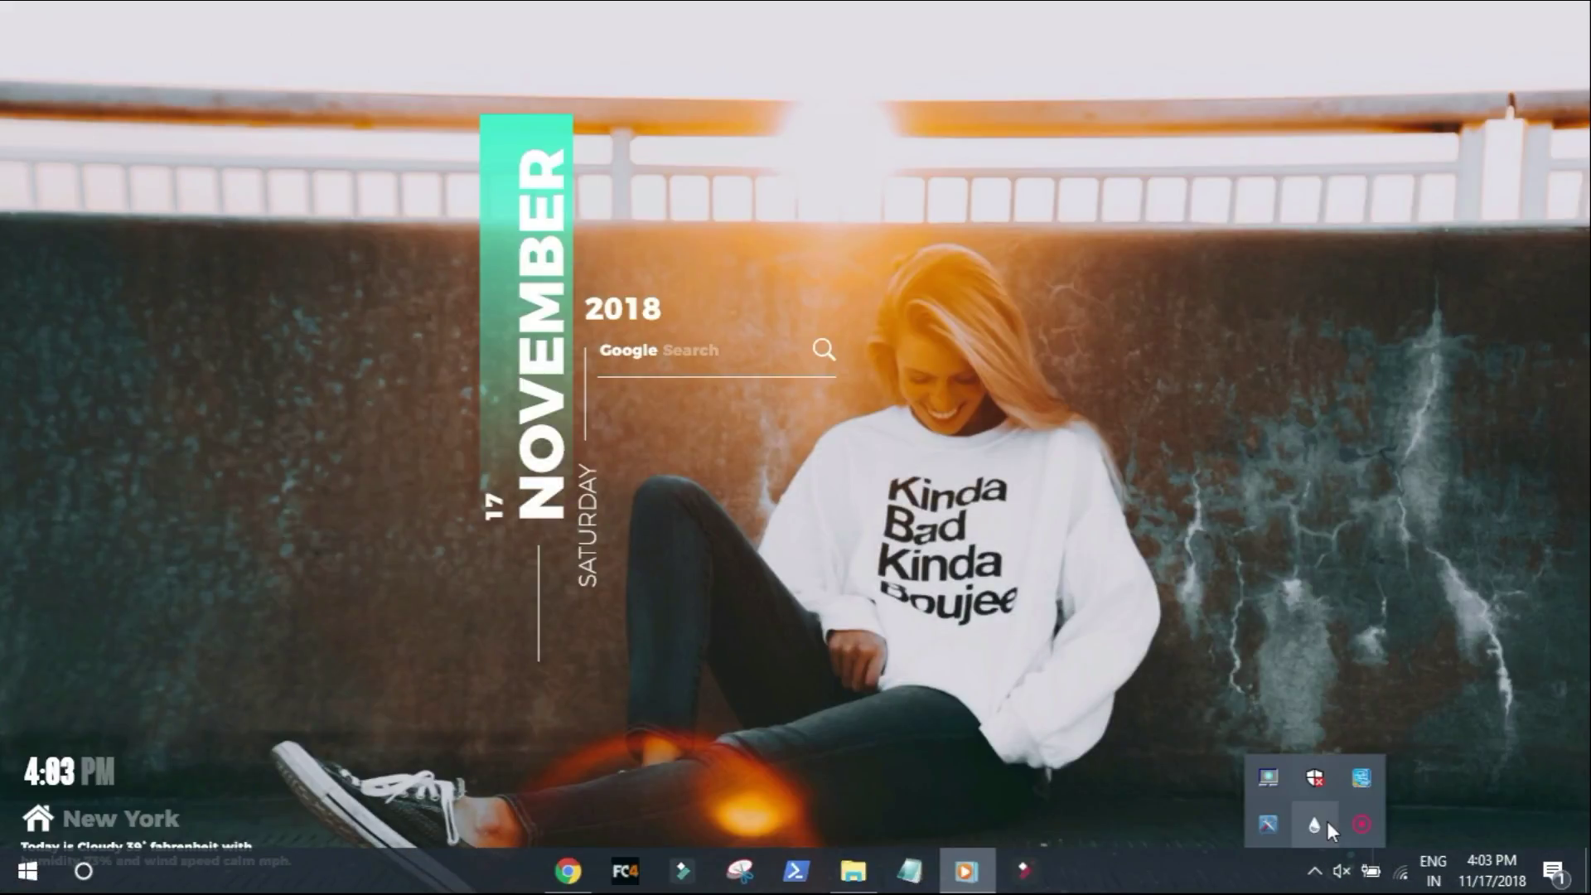
left_click(1315, 824)
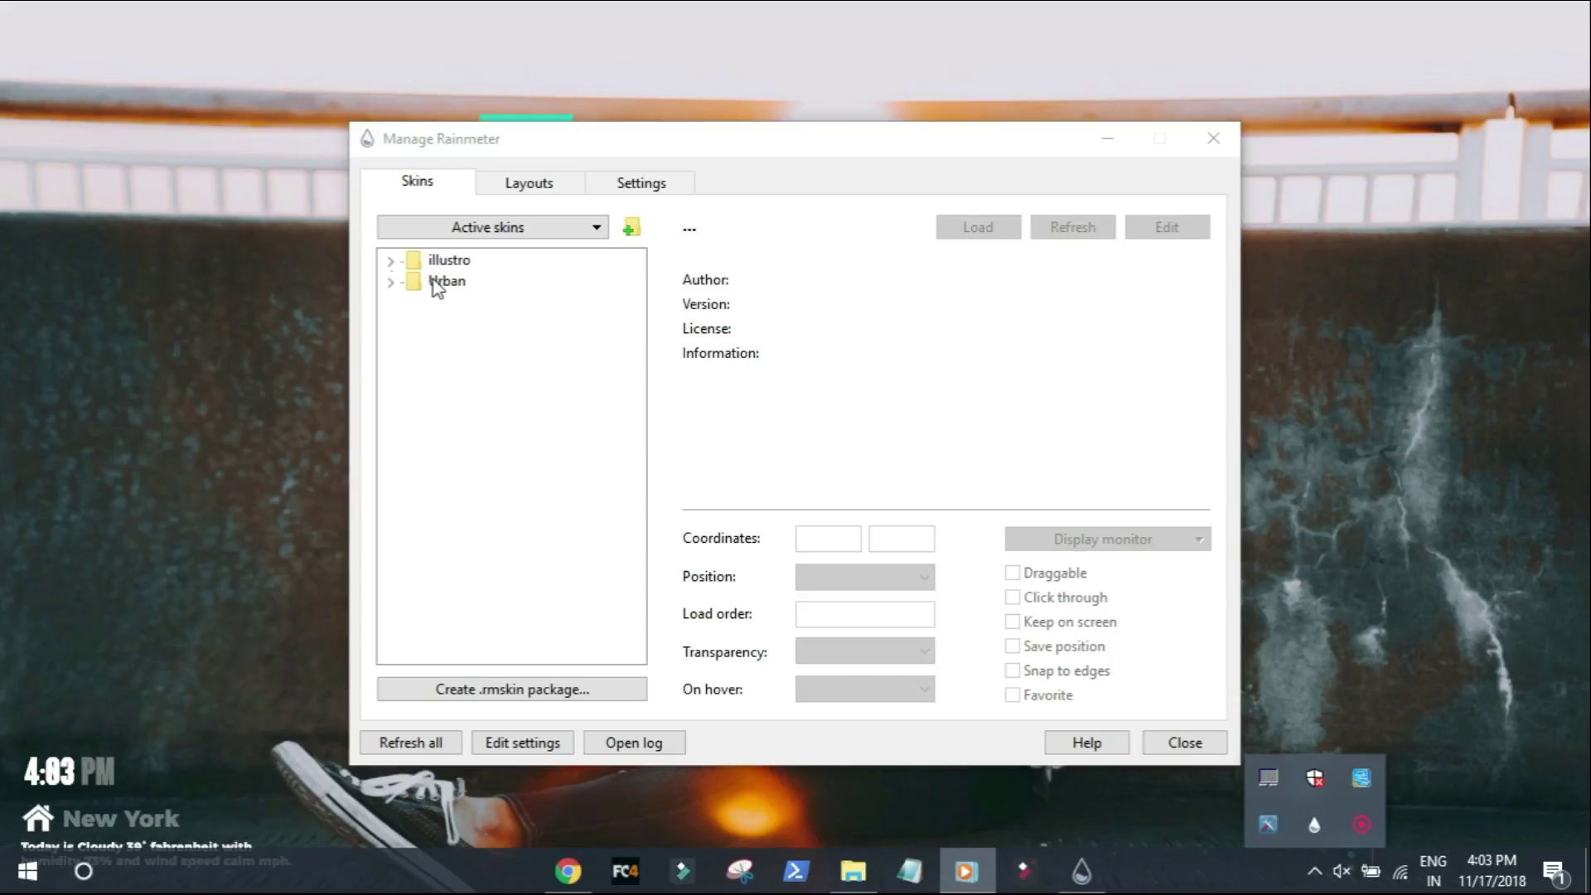
left_click(390, 282)
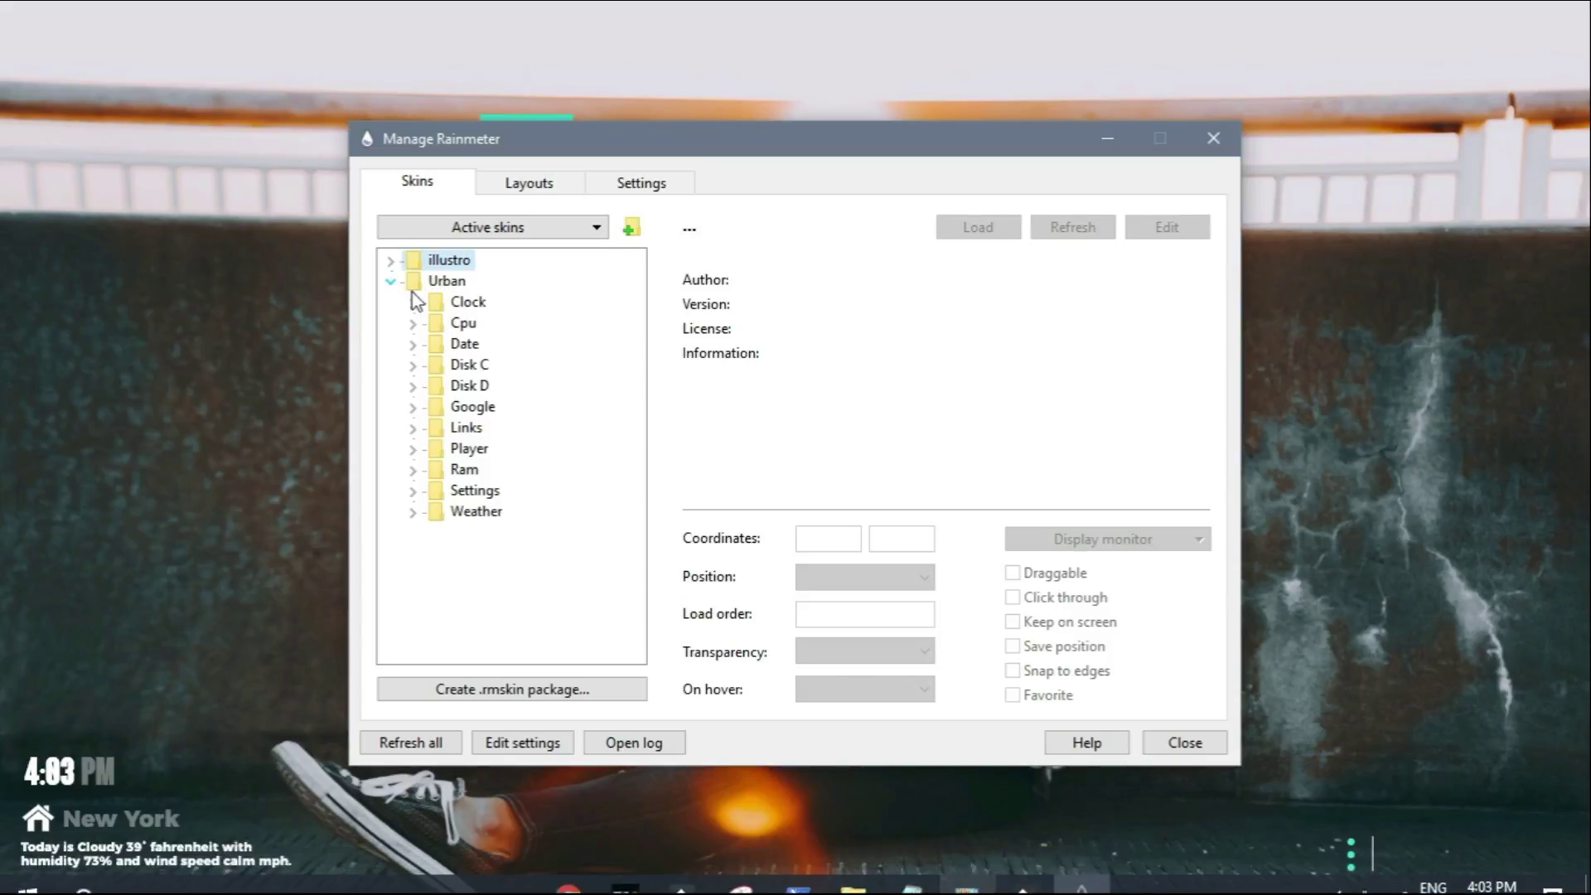
left_click(413, 491)
left_click(502, 511)
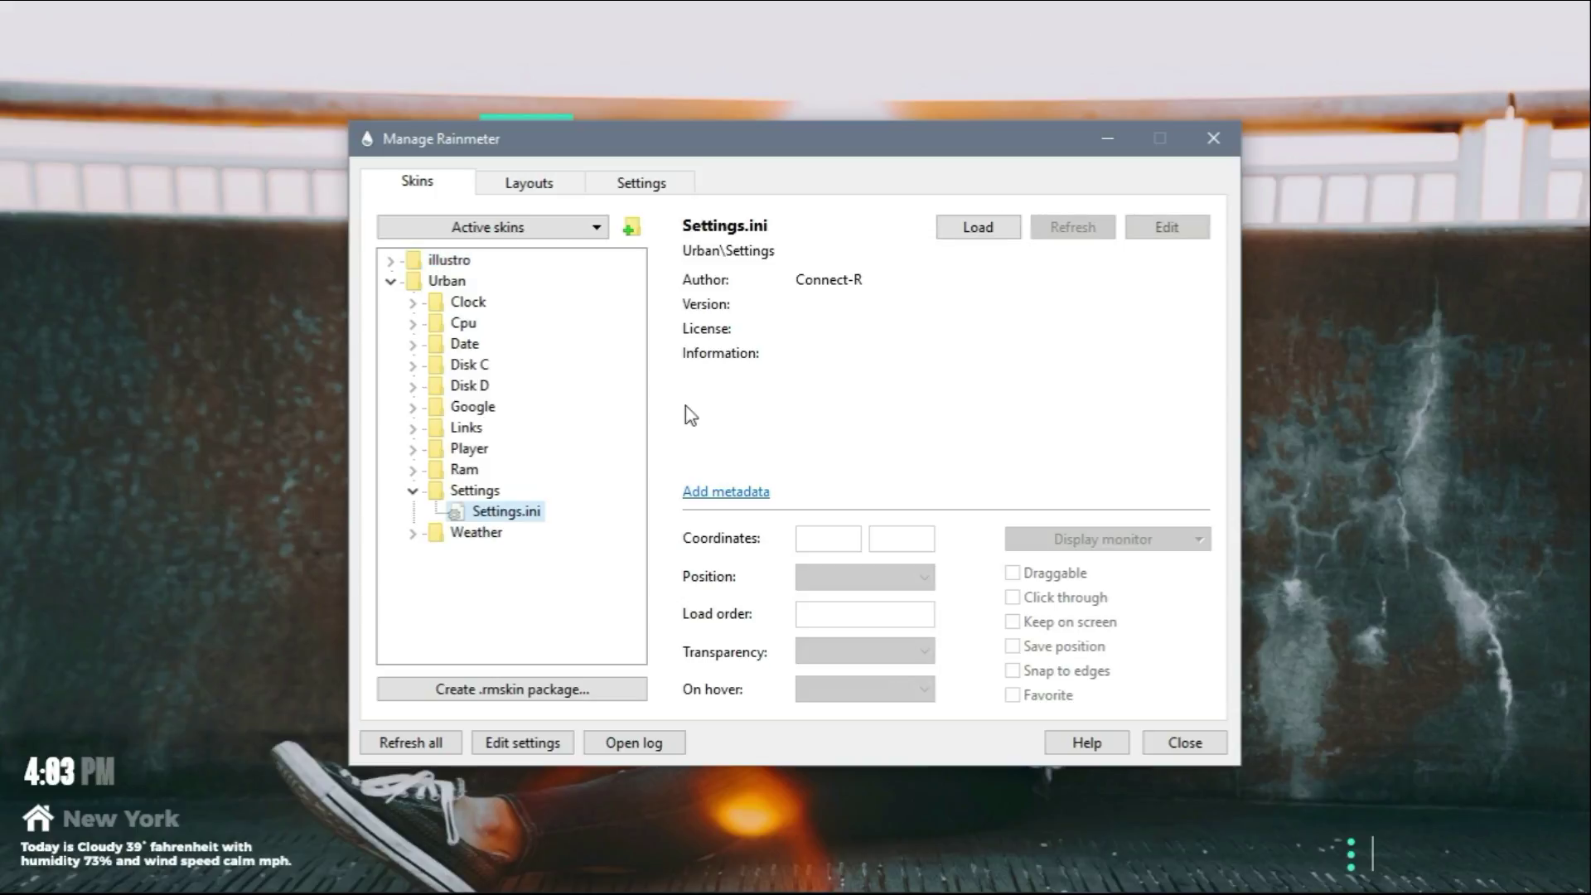
left_click(1006, 226)
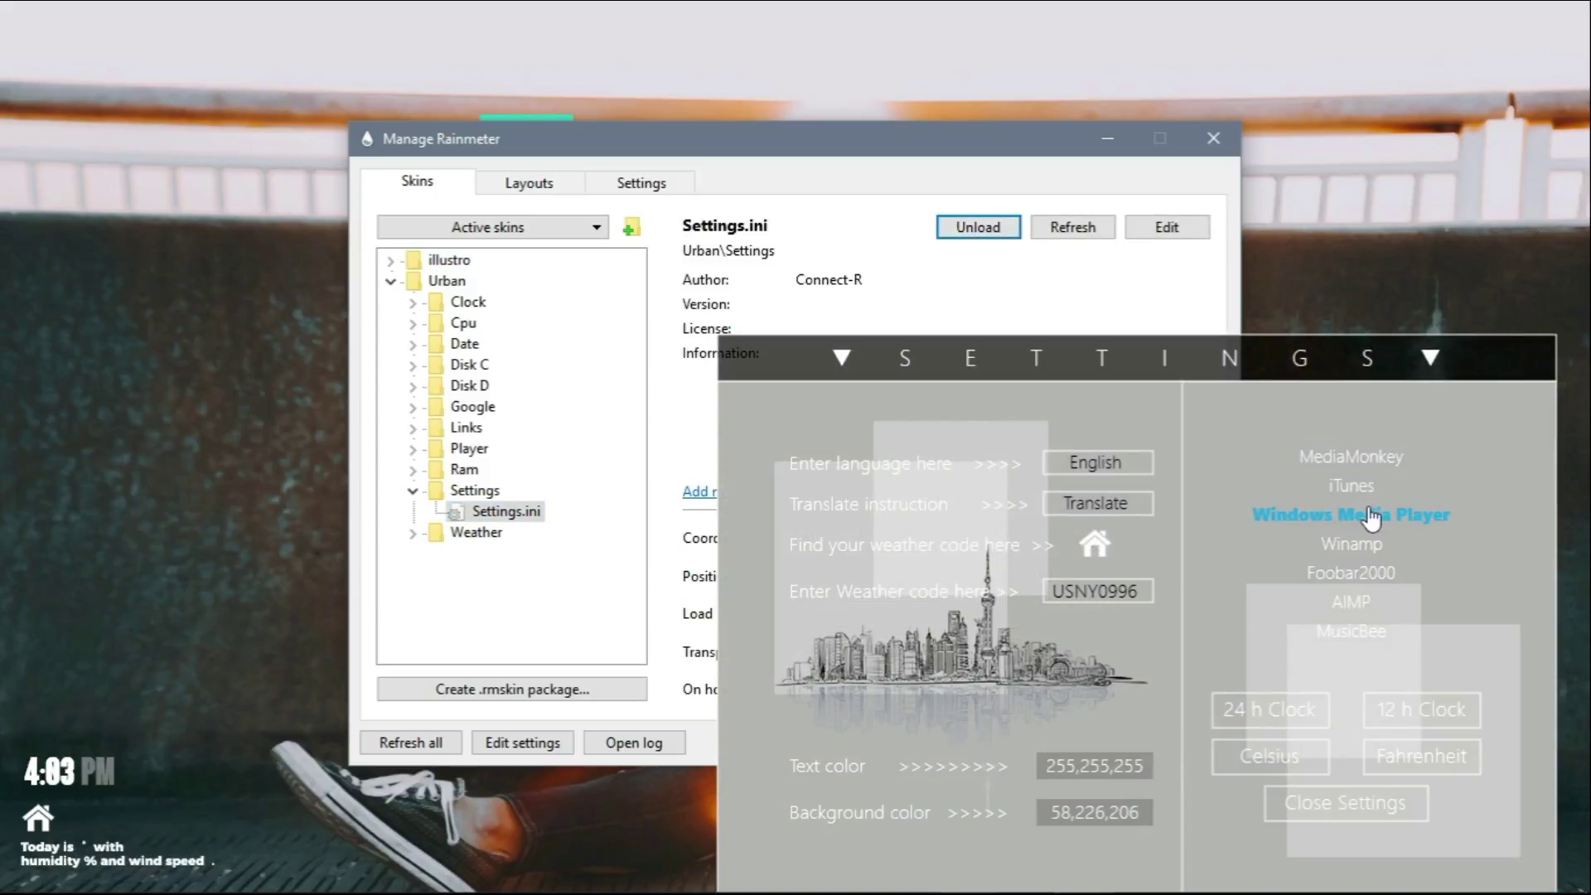
Set the player source to Windows Media Player, then minimize Media Player and the skin manager.
left_click(1332, 814)
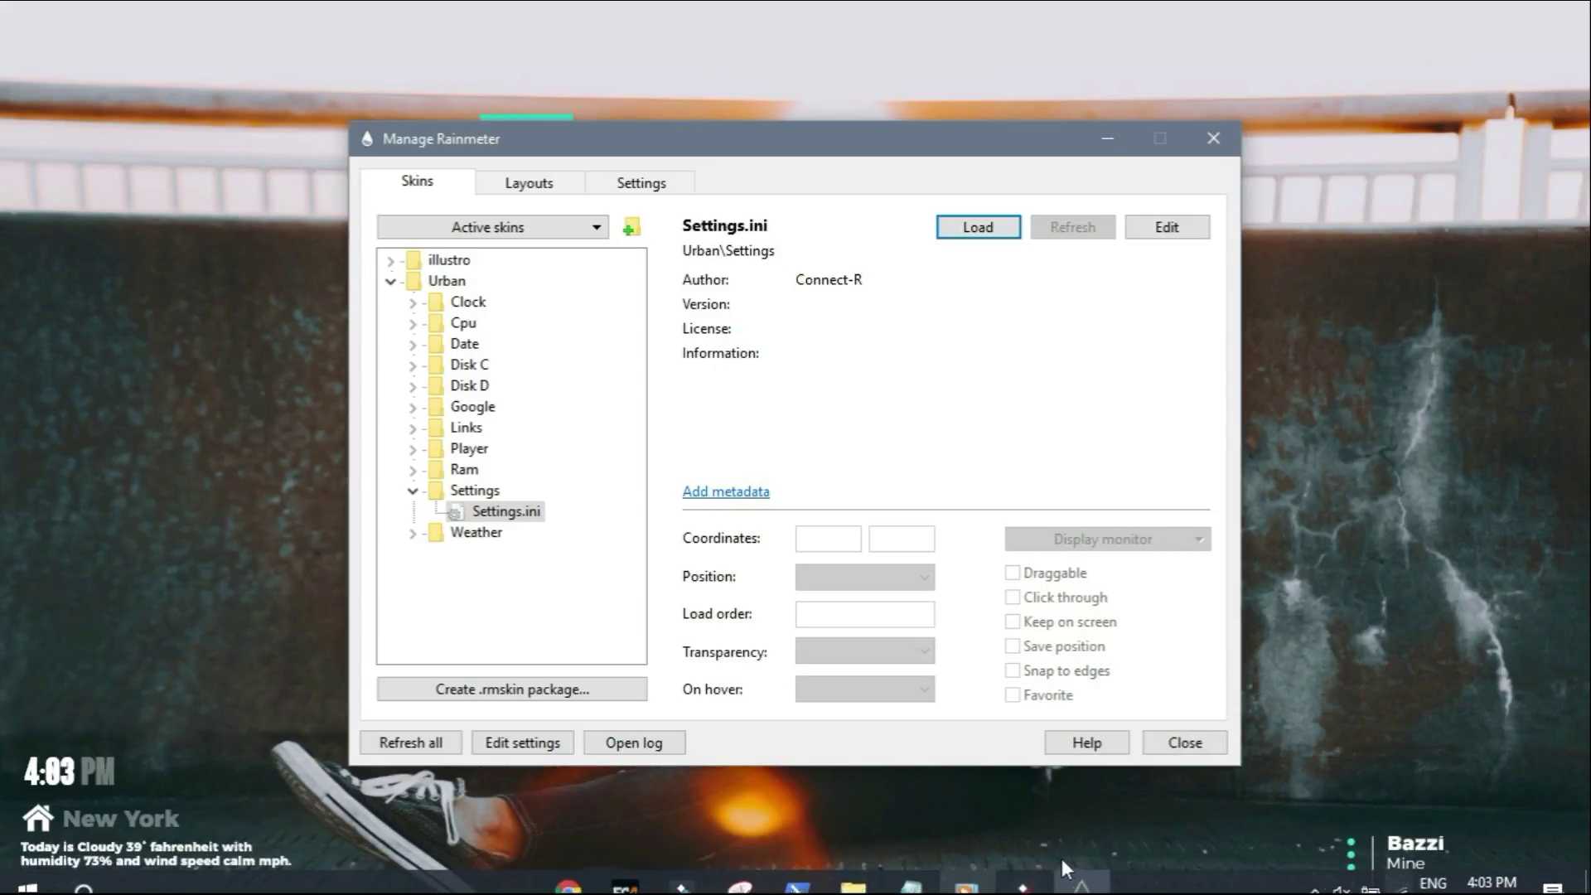
left_click(967, 883)
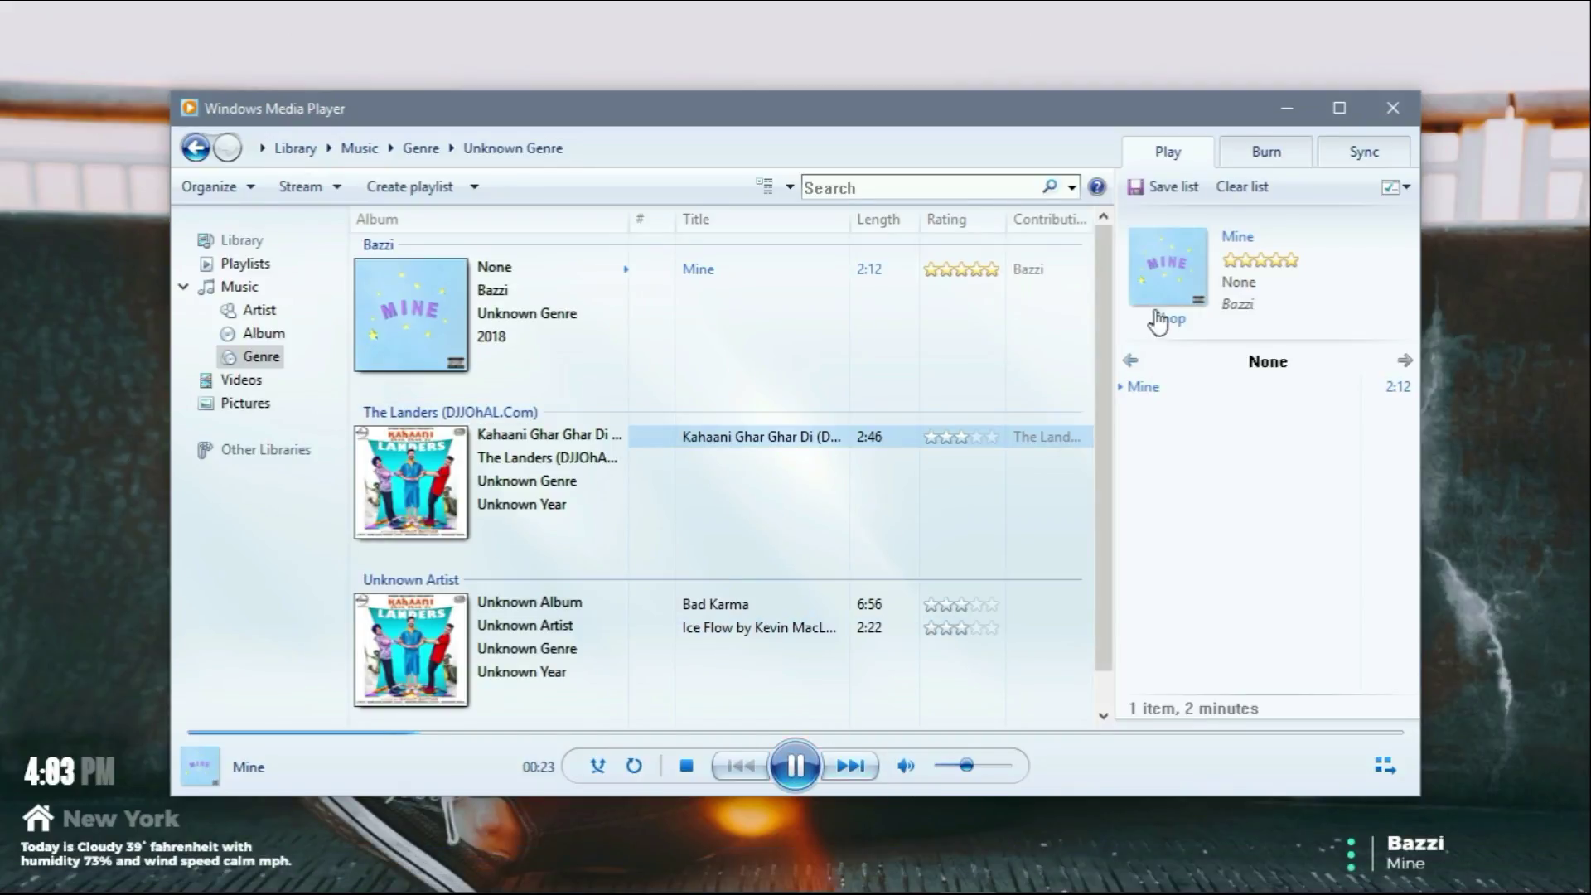
left_click(1276, 116)
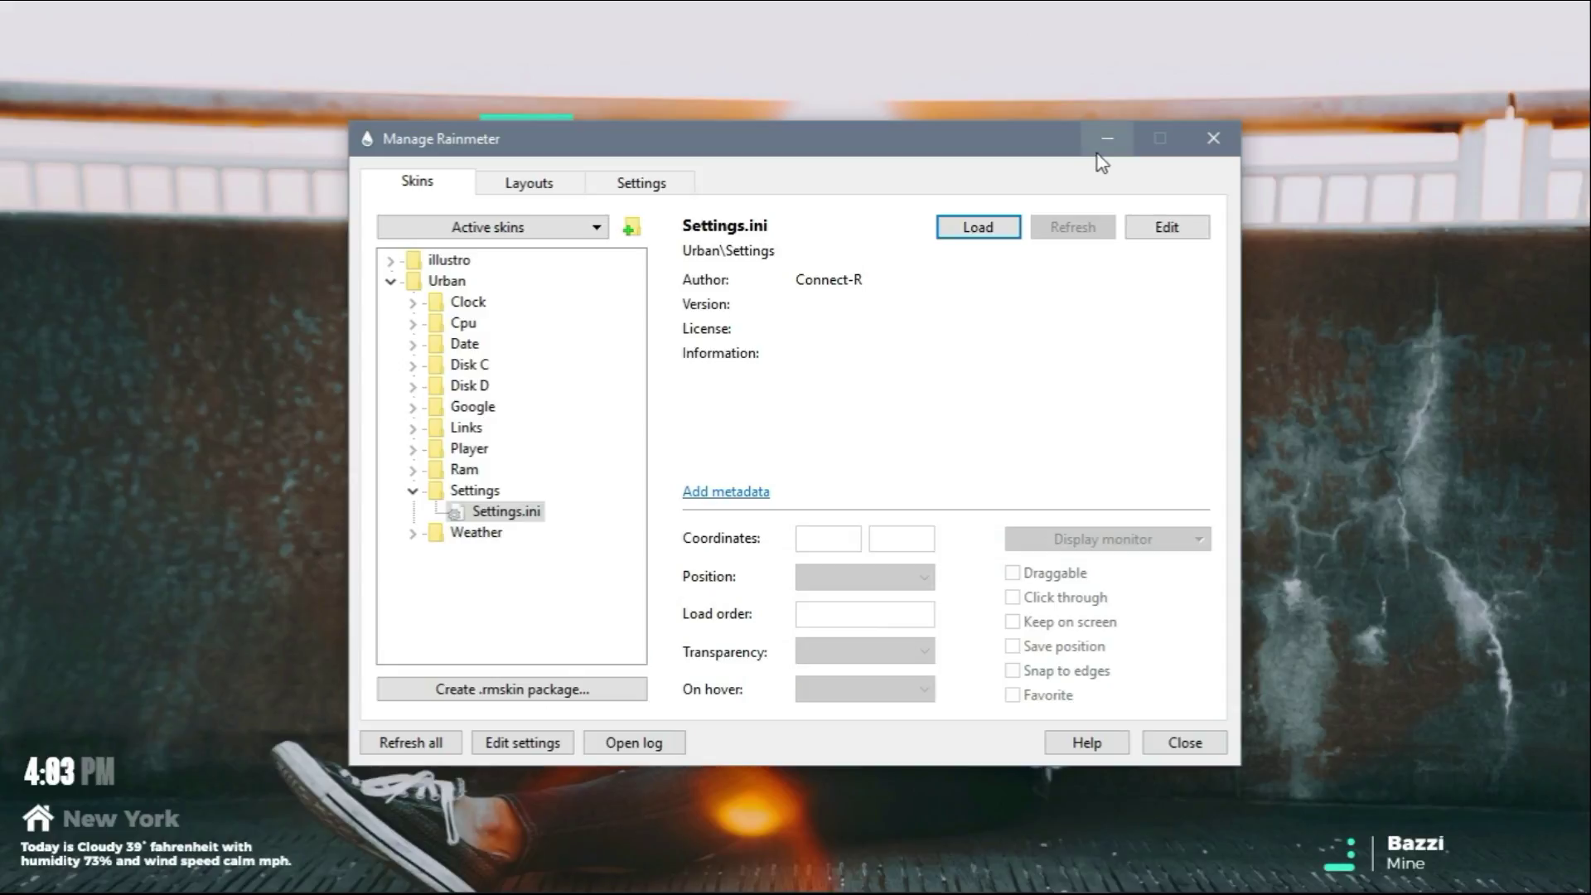
left_click(1107, 139)
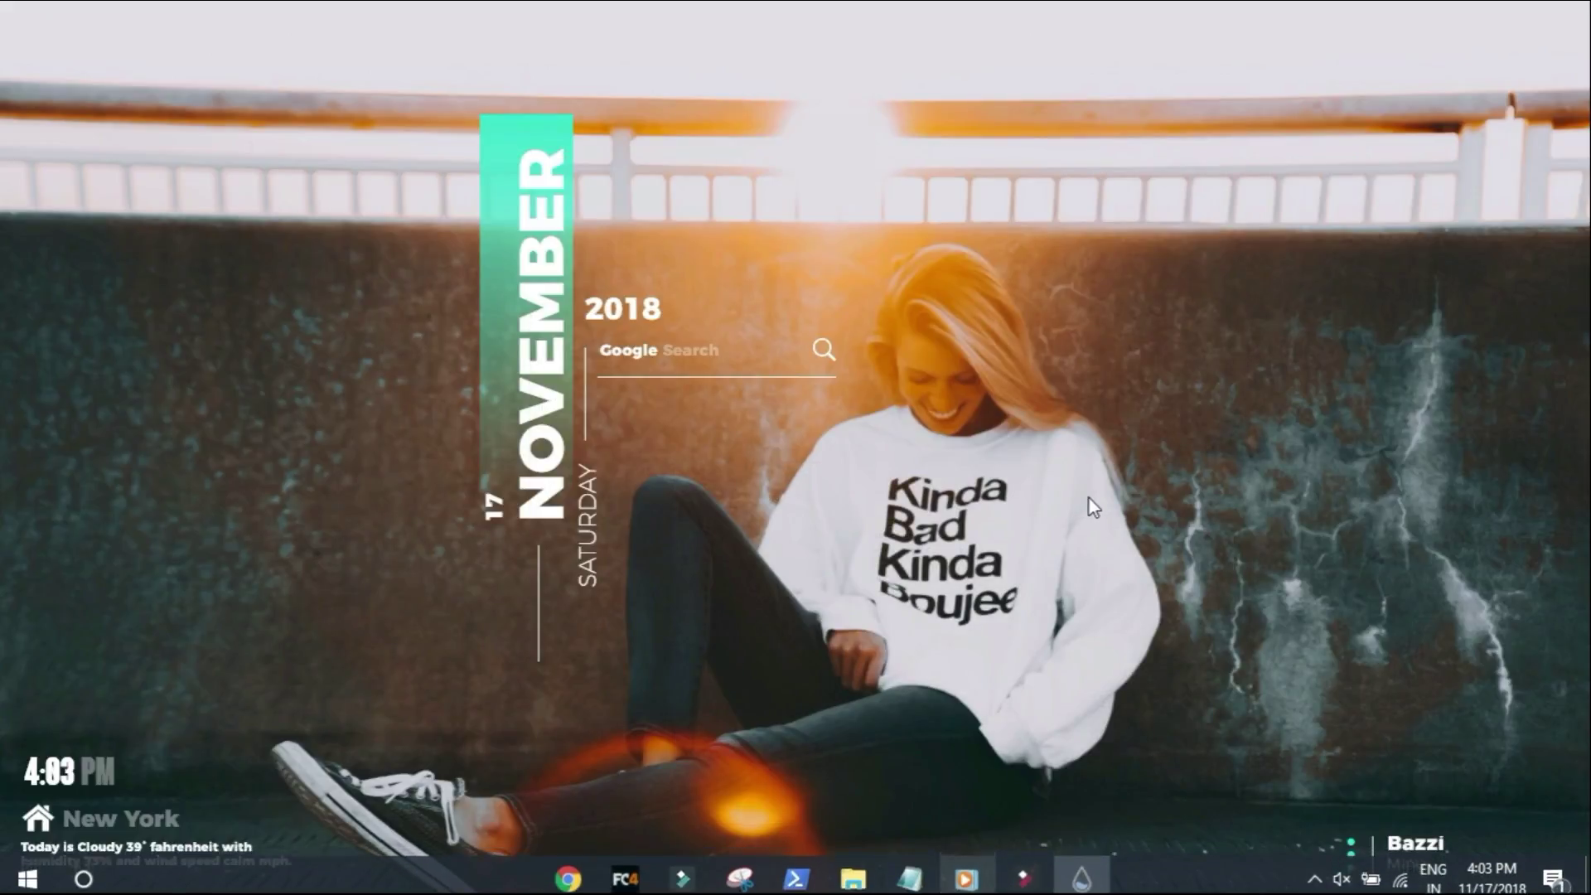
Turn on 'Automatically hide the taskbar in desktop mode' in Taskbar settings and close Settings.
right_click(381, 872)
left_click(406, 861)
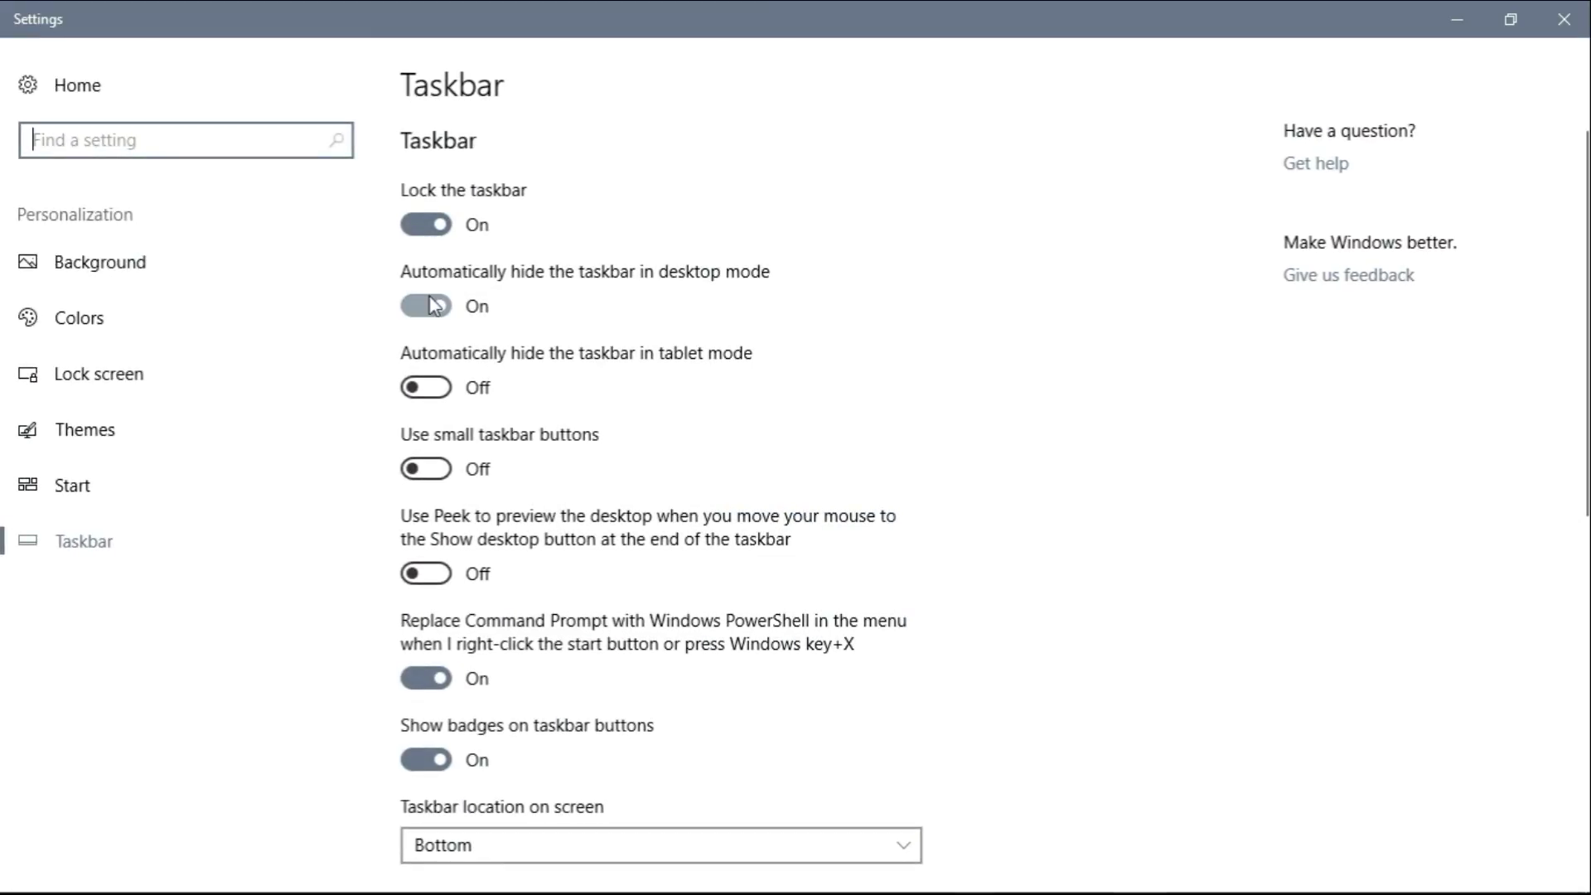
left_click(431, 306)
left_click(431, 305)
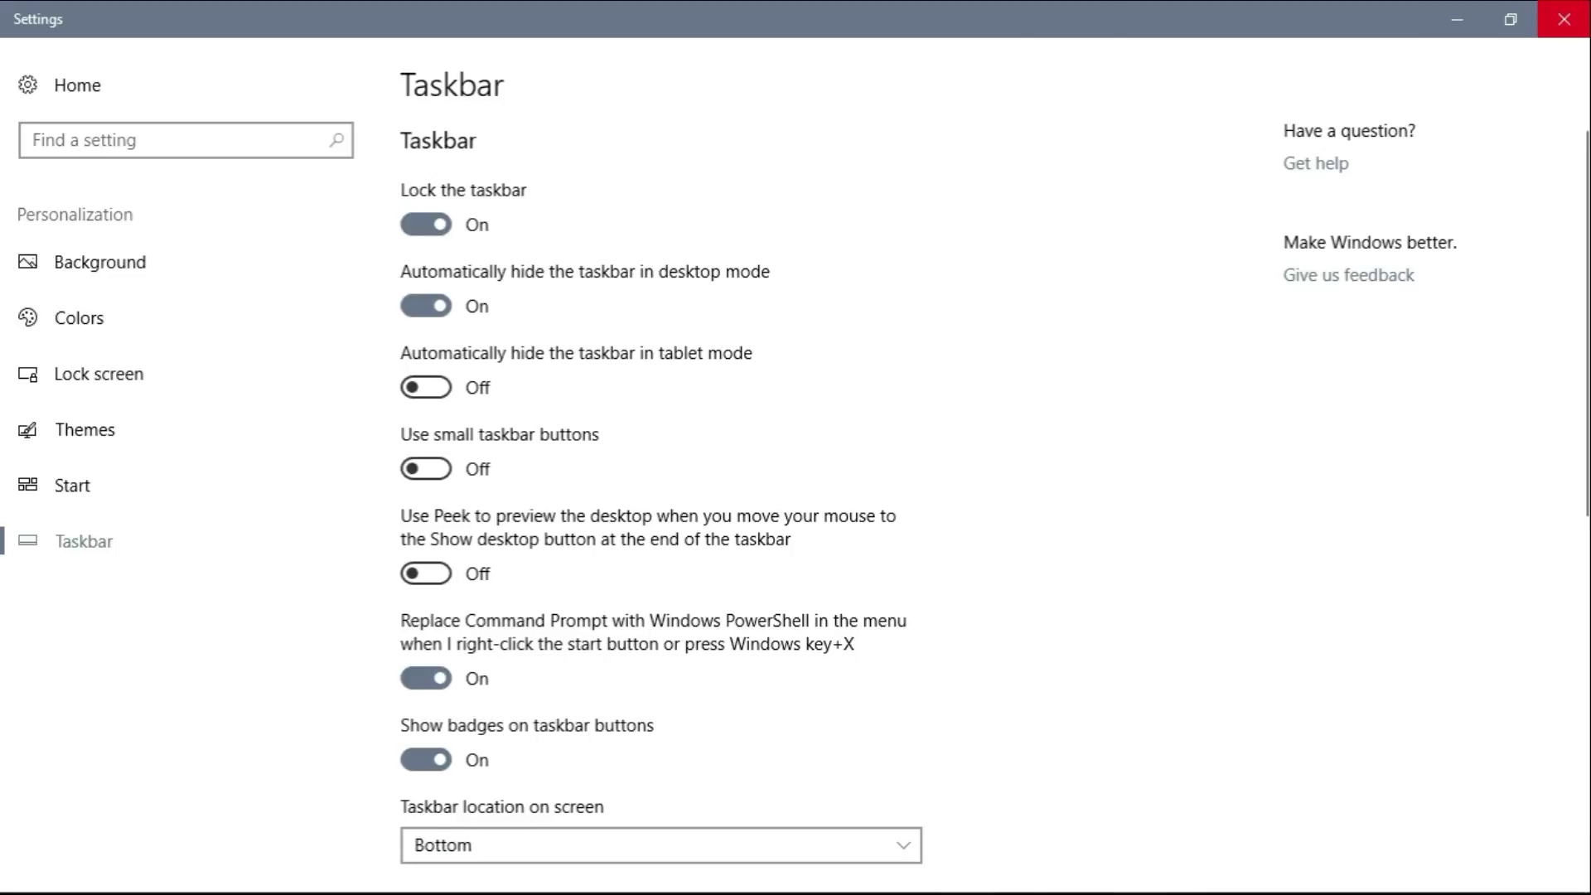
left_click(1564, 18)
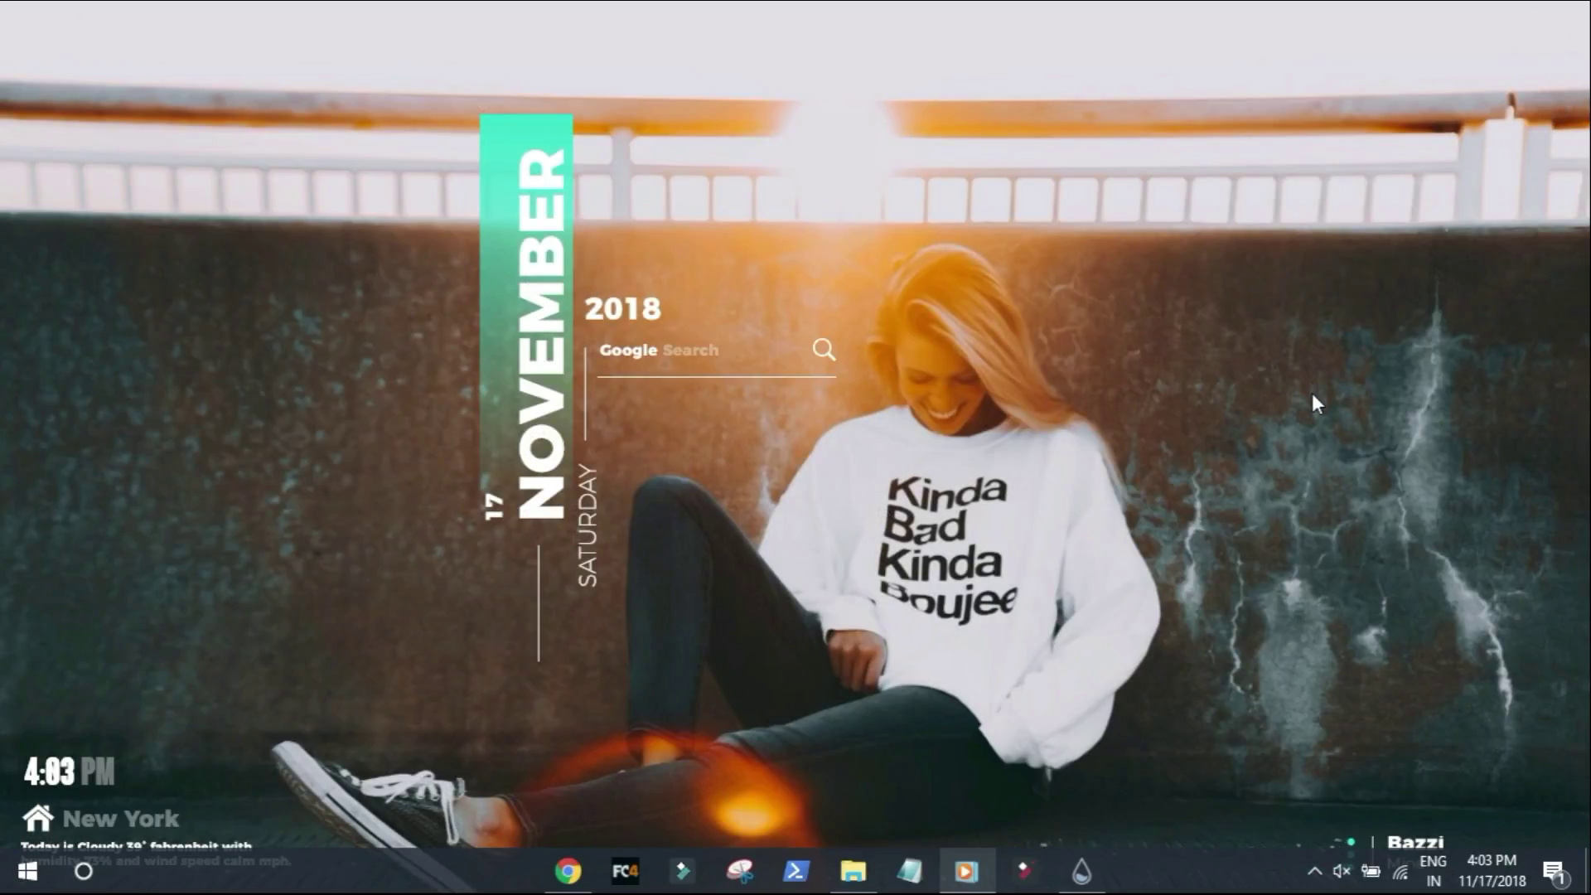